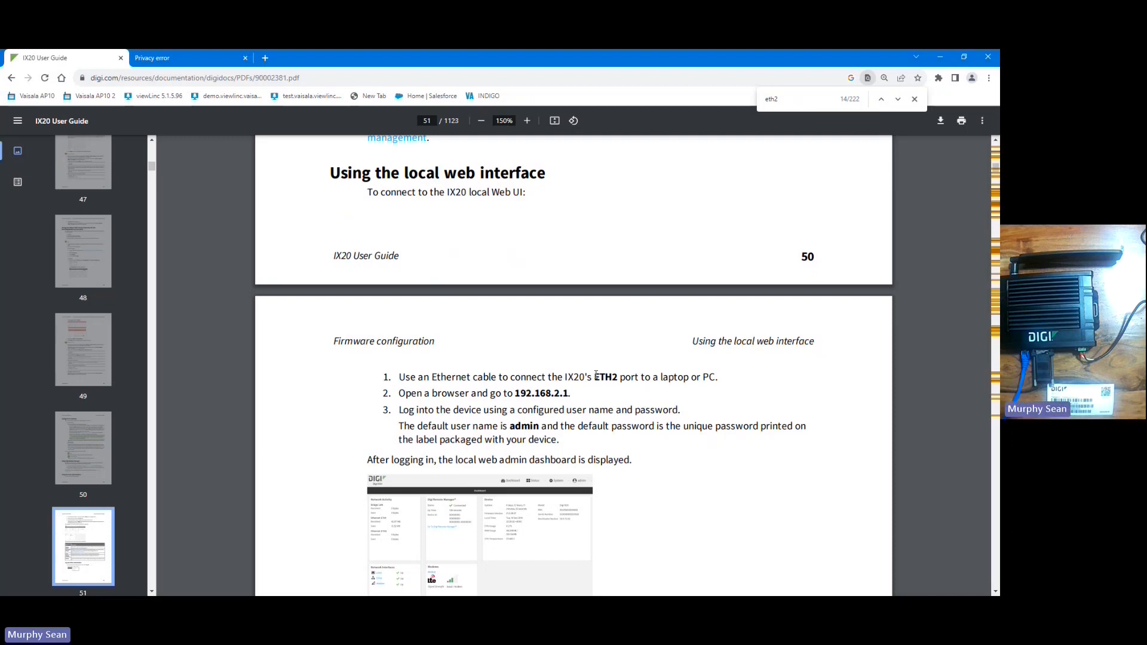
Review the IX20 User Guide's local web interface instructions for the ETH2 cable connection and the browser address.
left_click_drag(799, 256, 820, 255)
left_click_drag(398, 380, 725, 376)
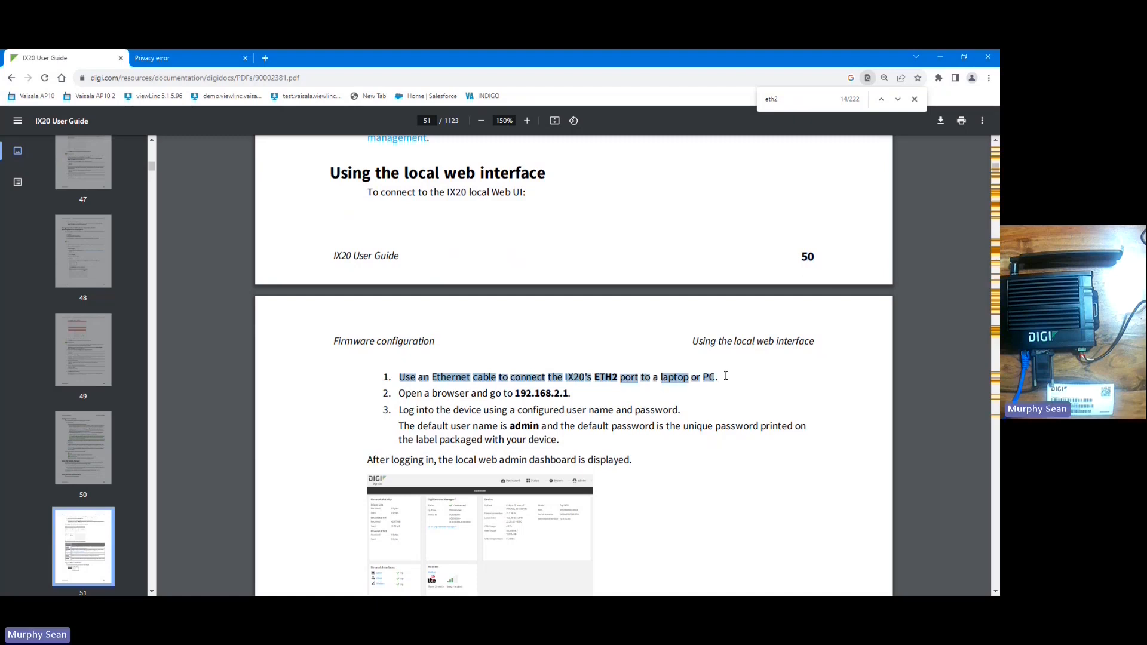
left_click_drag(429, 394, 569, 394)
left_click(543, 394)
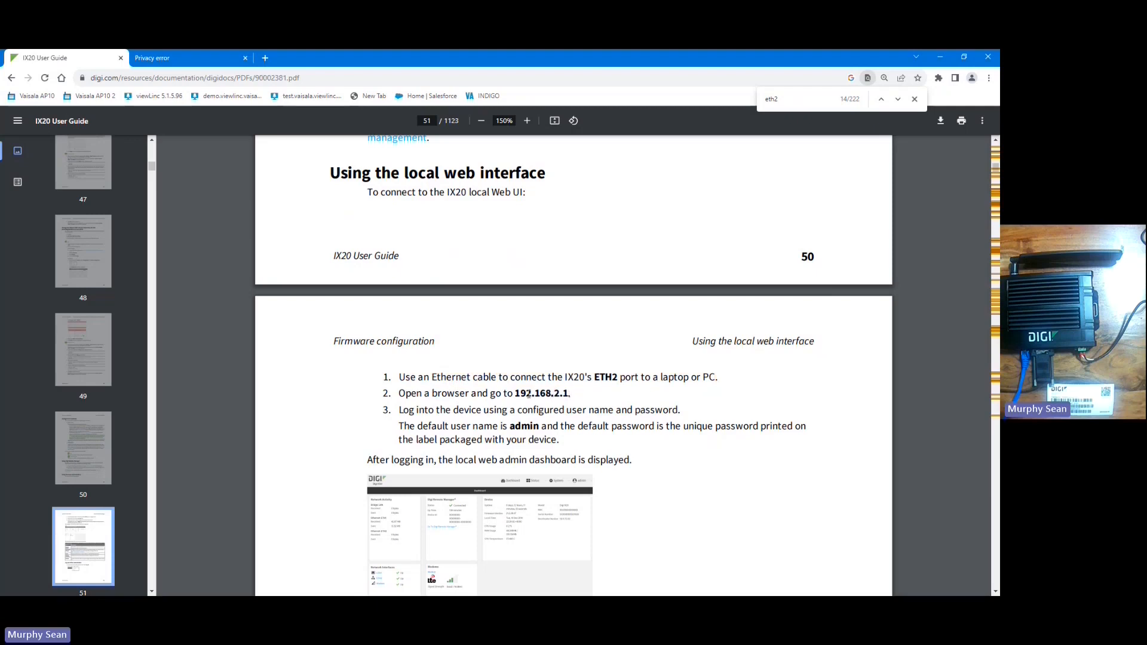
left_click_drag(503, 394, 566, 394)
left_click(507, 398)
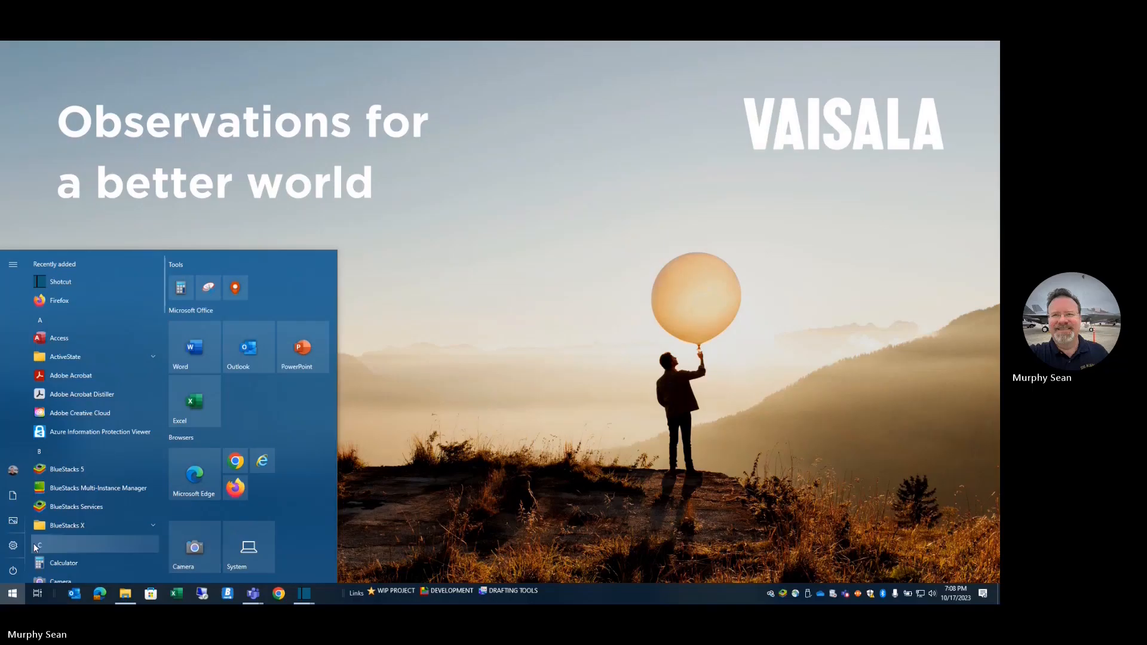
Open the Windows adapter options for the Ethernet network.
mouse_move(8, 438)
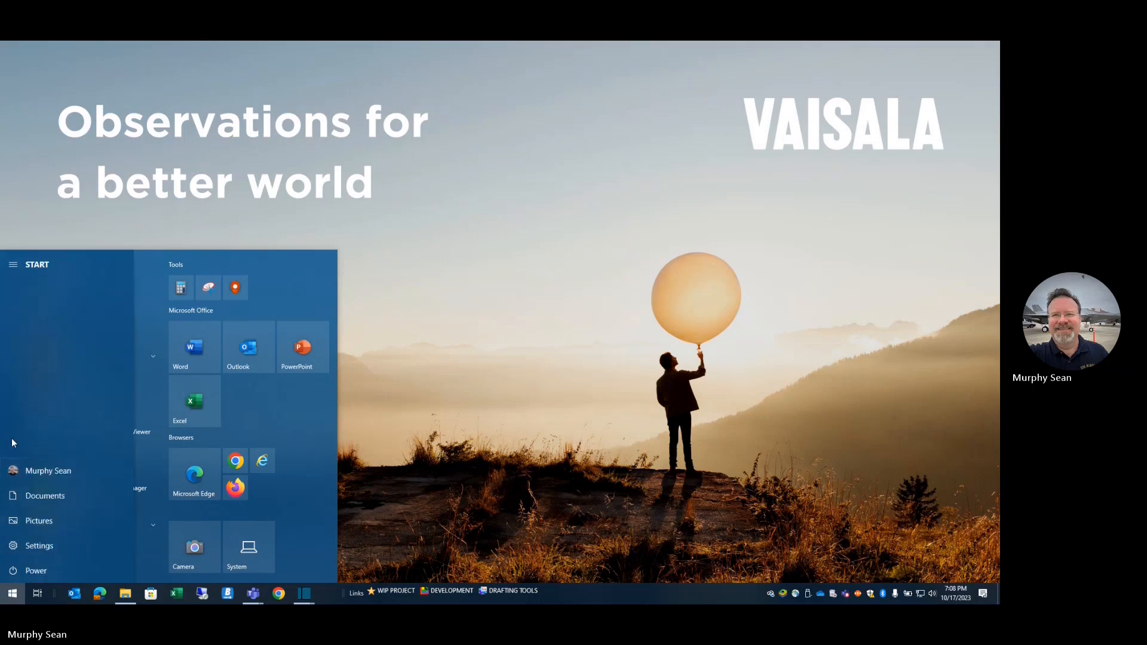
left_click(36, 548)
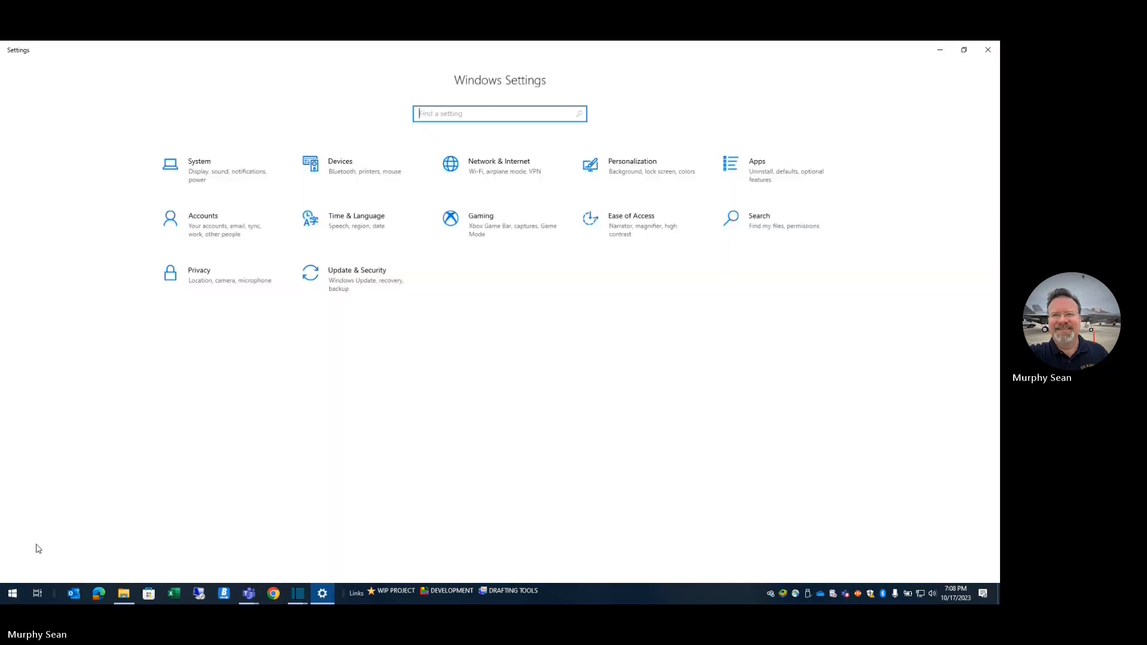
left_click(502, 173)
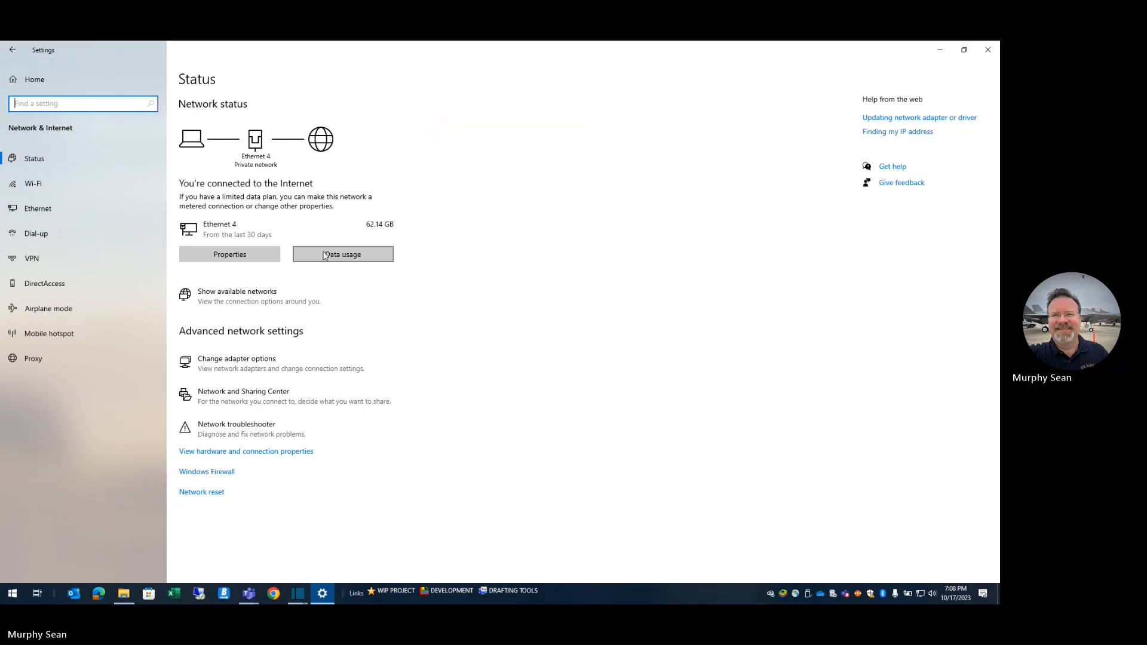
left_click(49, 214)
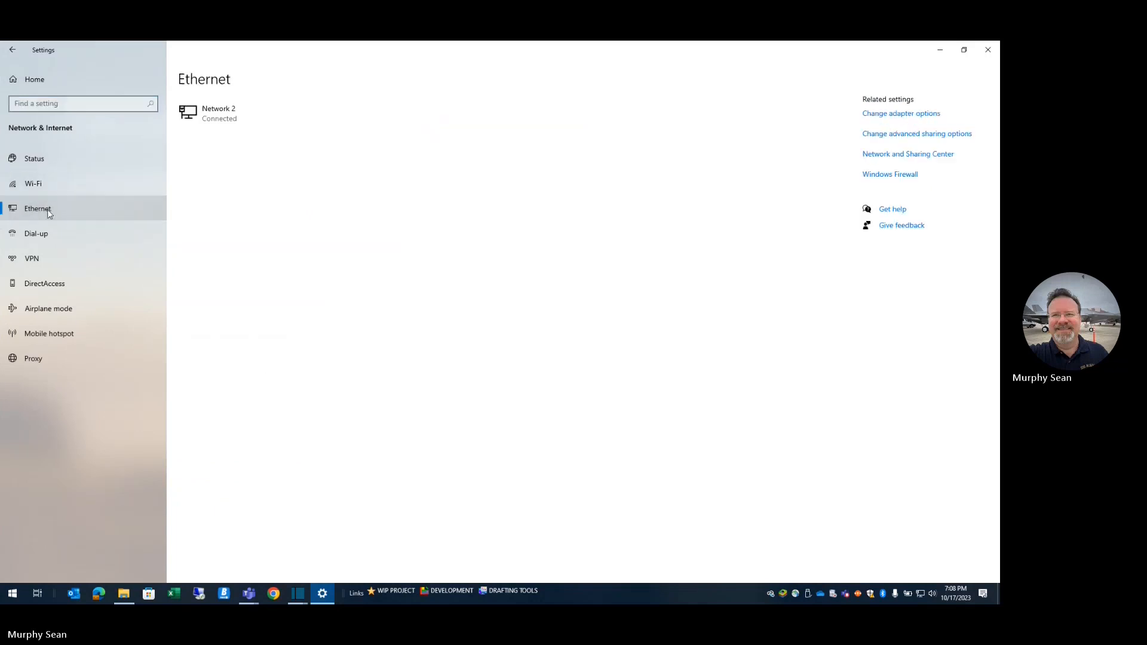
left_click(906, 113)
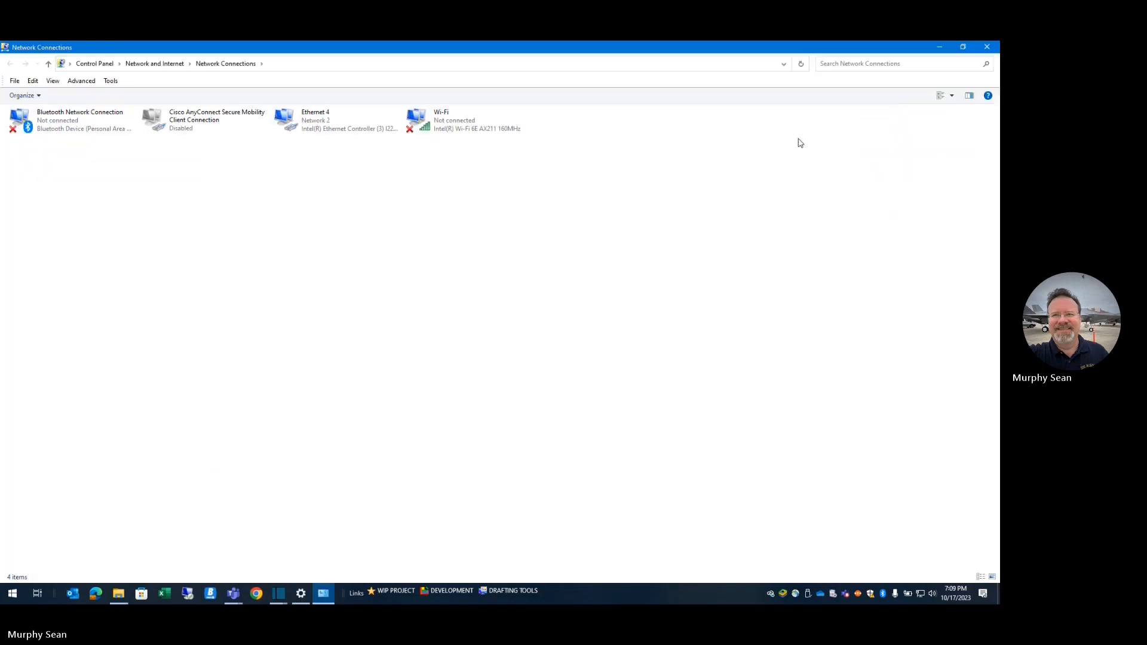
Open the Ethernet 4 adapter's status and examine its network connection details.
double_click(318, 131)
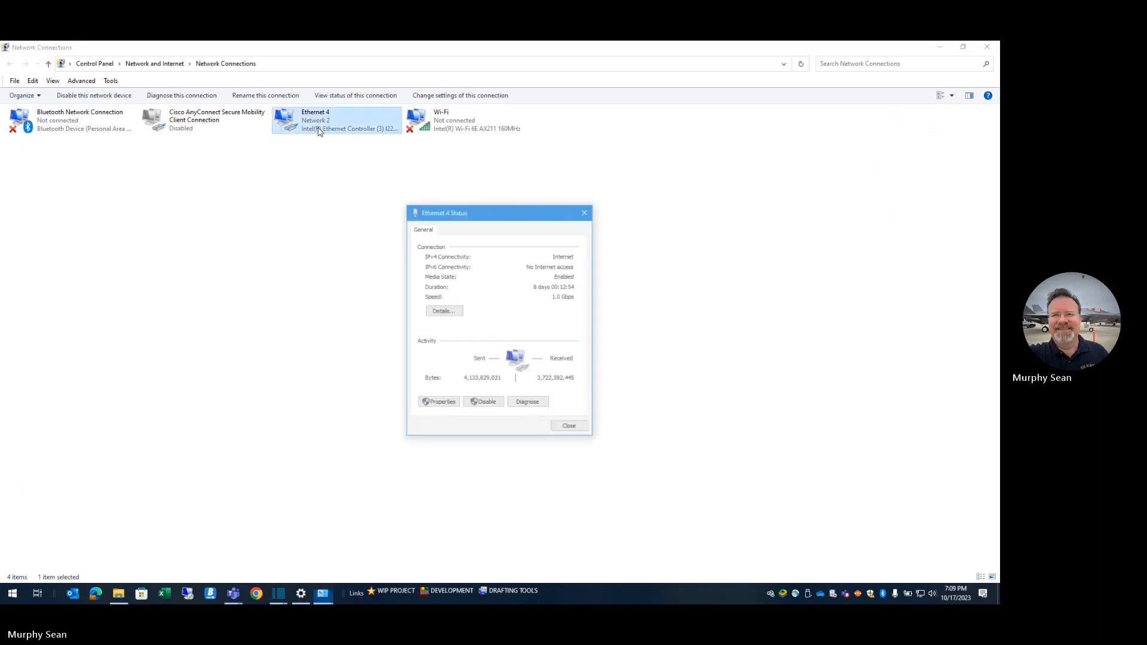
left_click(443, 311)
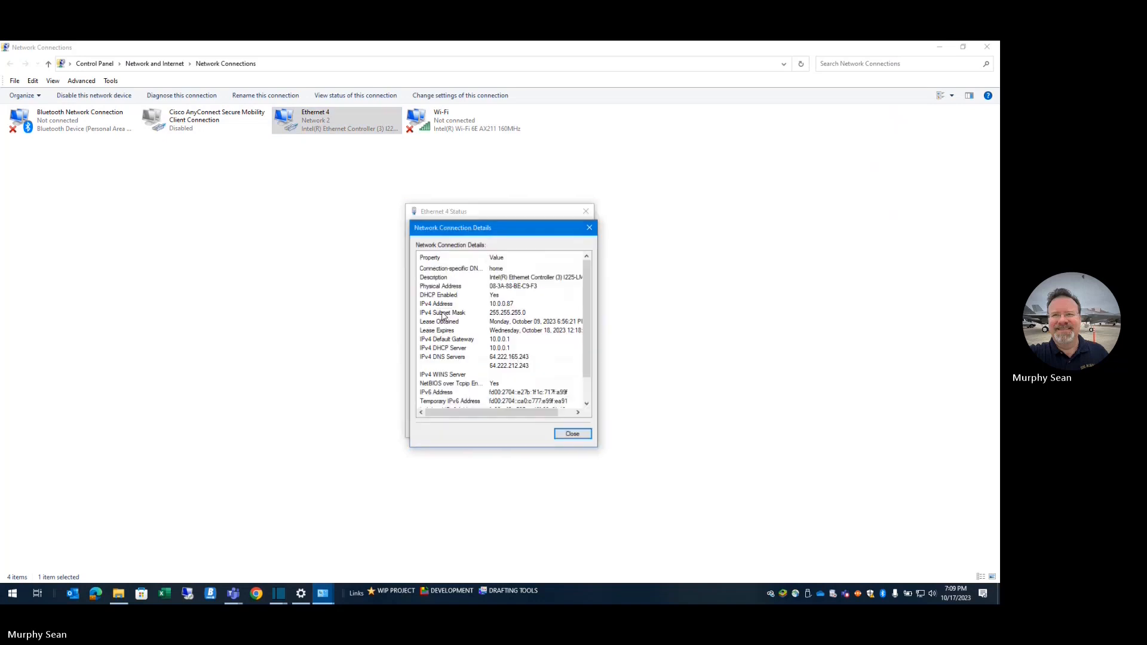
left_click(573, 433)
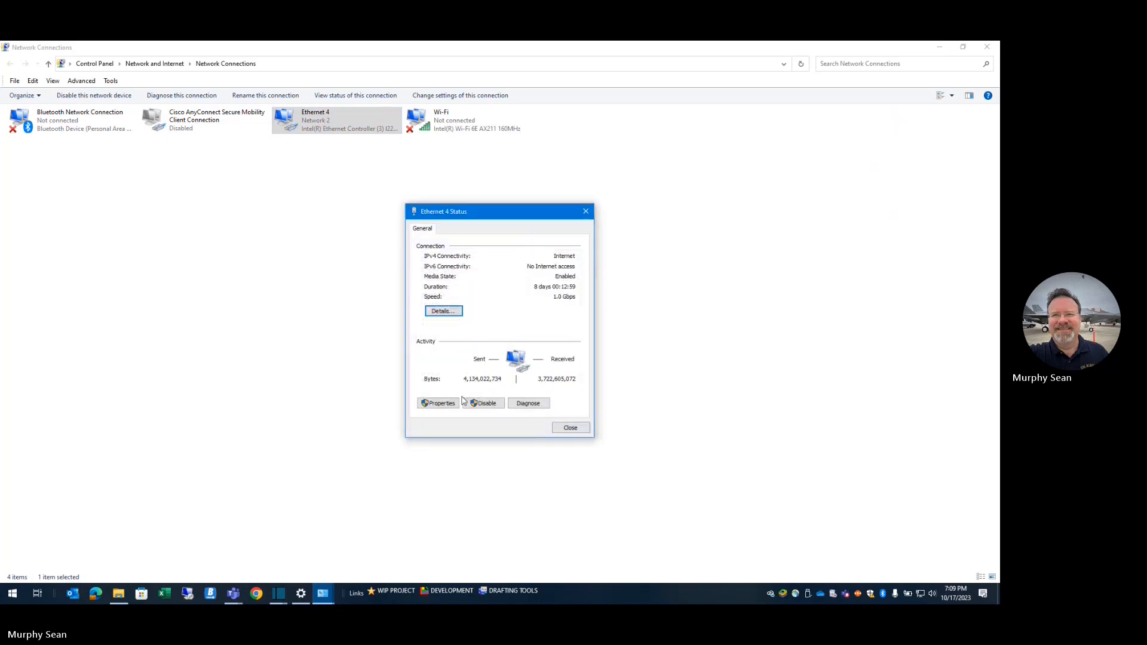
Give the Ethernet 4 adapter the static IPv4 address 192.168.2.2 with subnet mask 255.255.255.0.
left_click(442, 405)
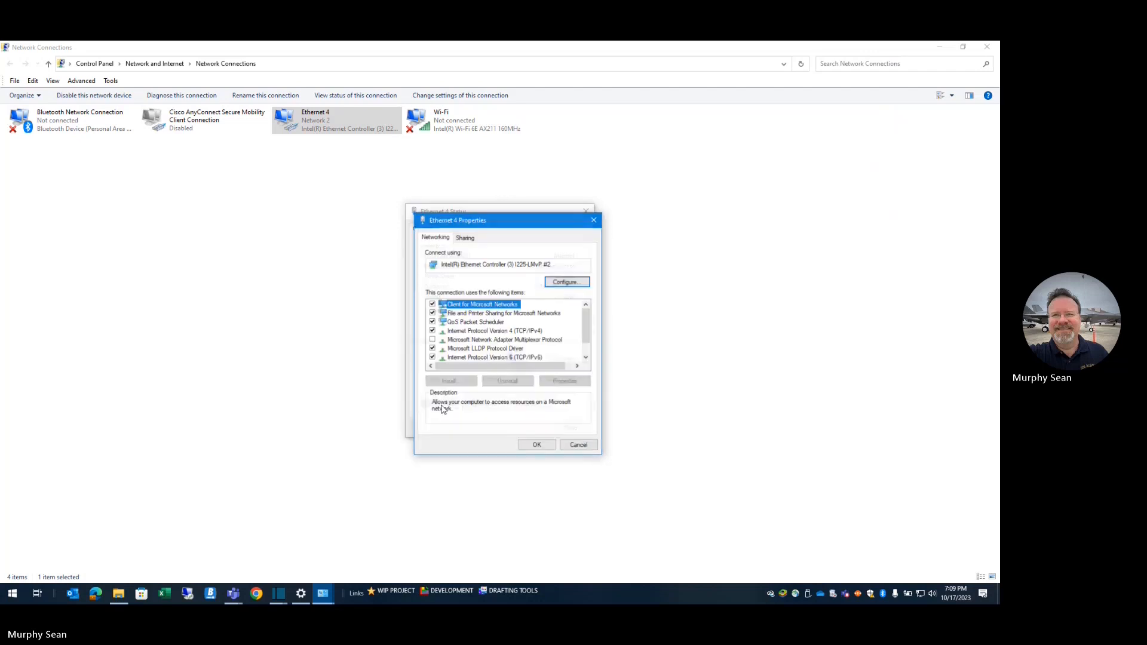
left_click(505, 332)
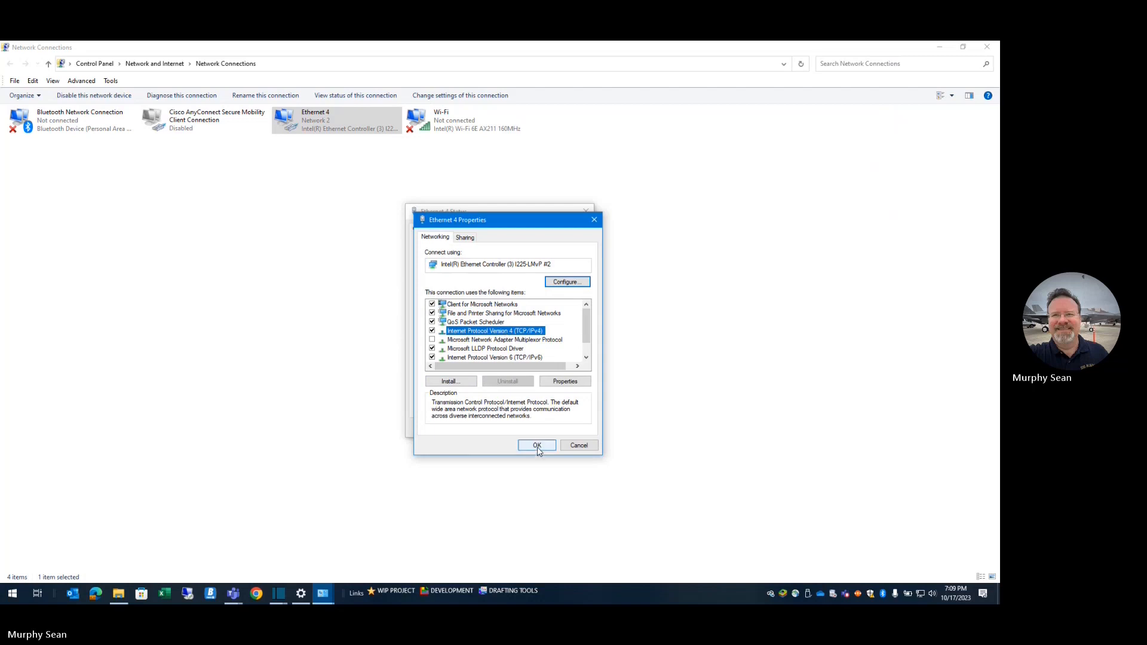
left_click(567, 382)
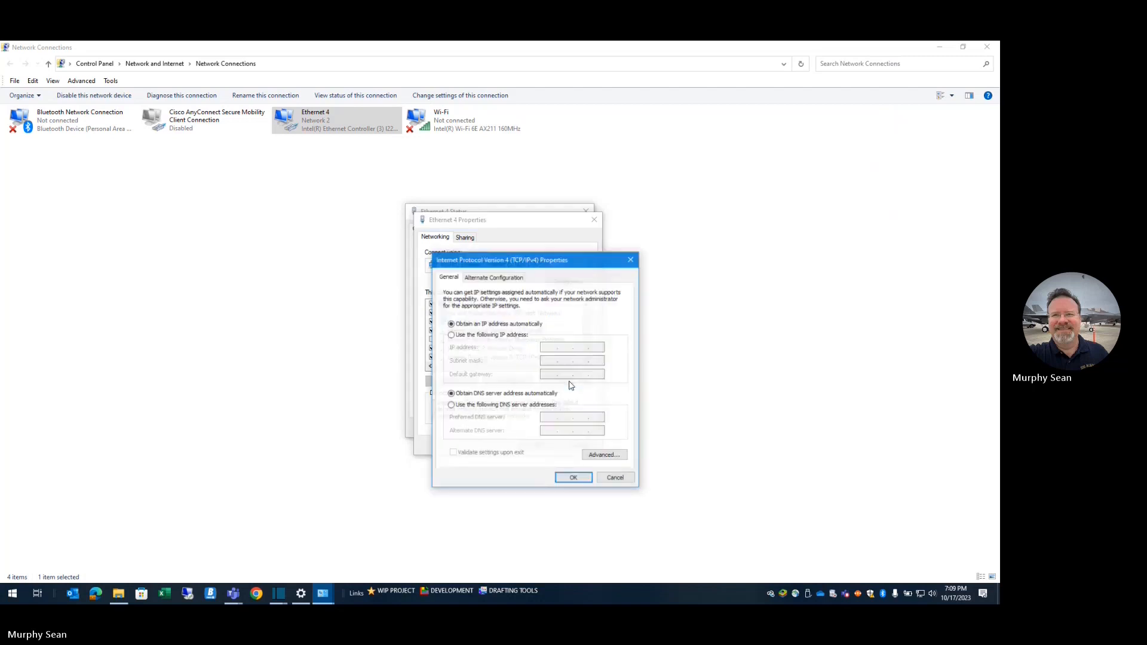
left_click(453, 336)
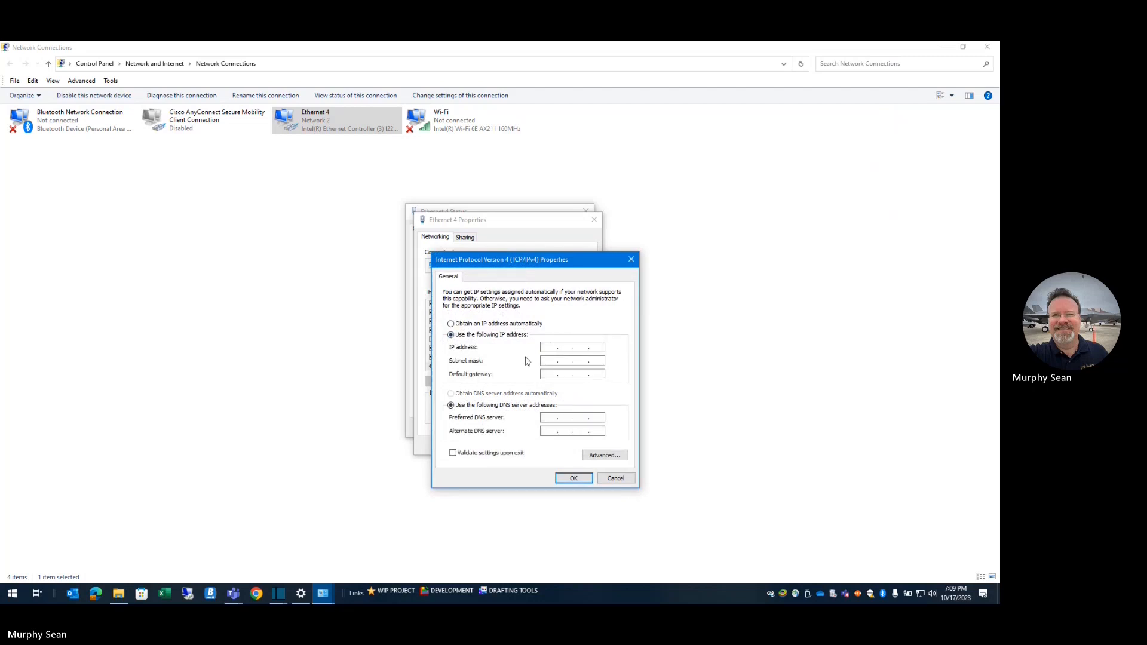
left_click(550, 348)
type("192 . 168 . 2 . 2")
left_click(545, 360)
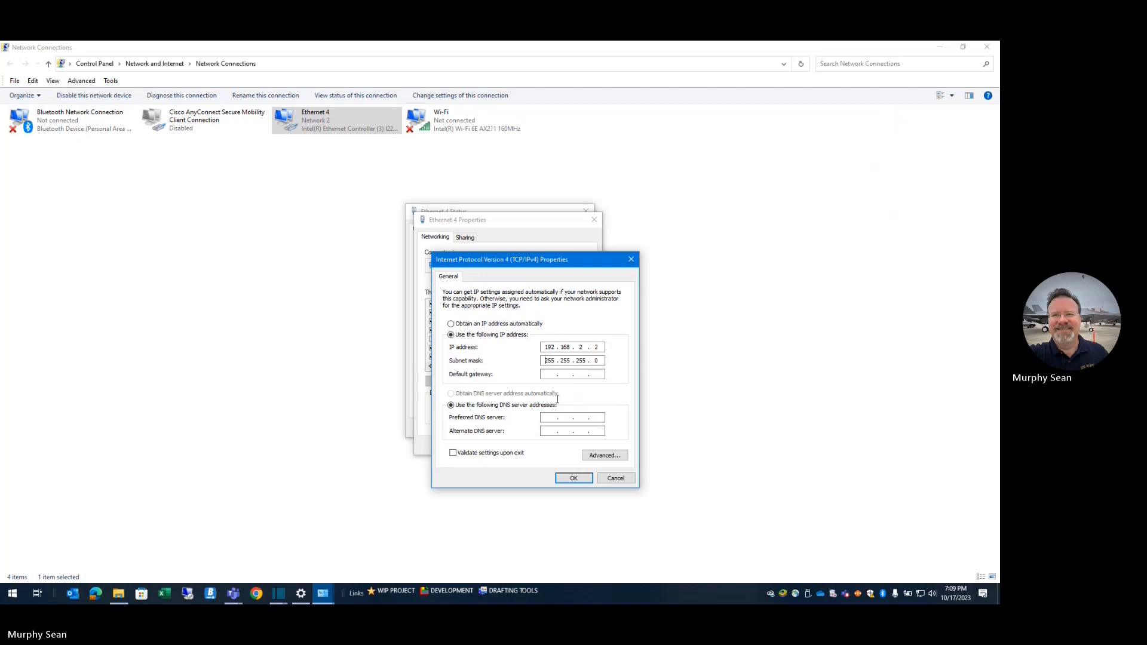
left_click(573, 479)
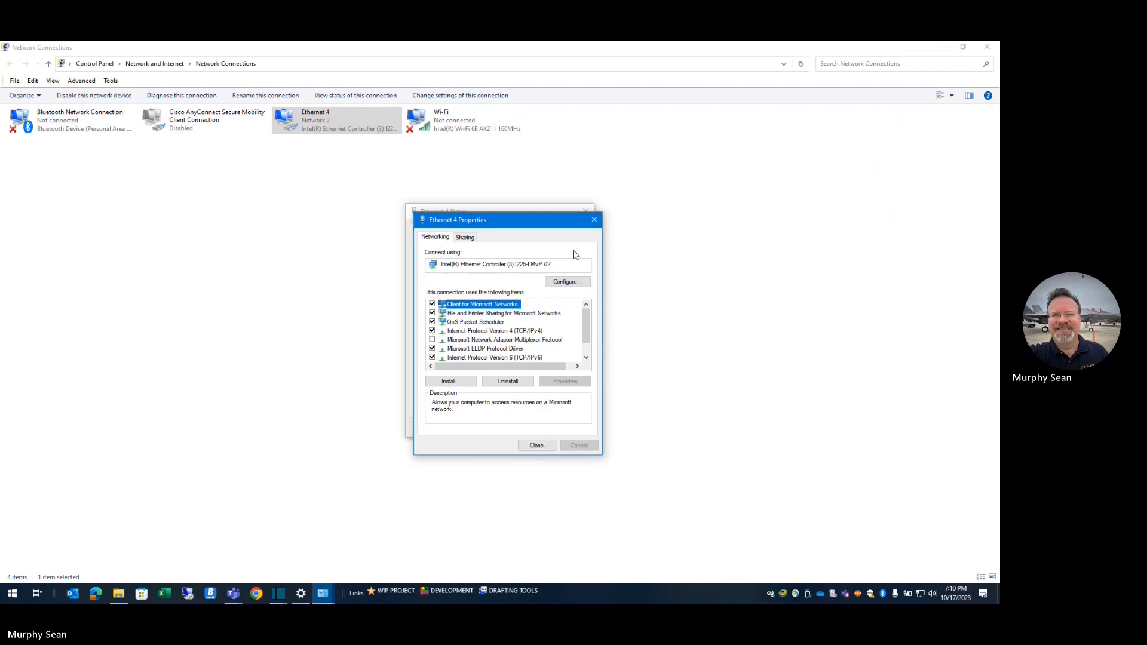
left_click(543, 446)
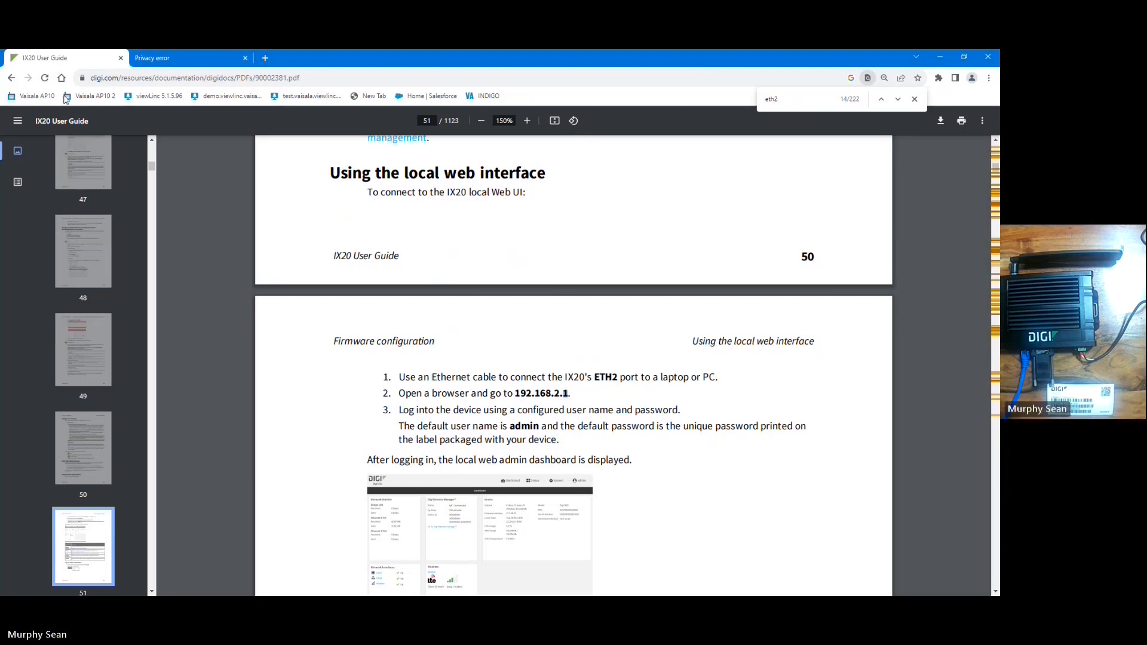
Switch to the 192.168.2.1 page in Chrome and proceed past the privacy warning to the device login.
left_click(141, 57)
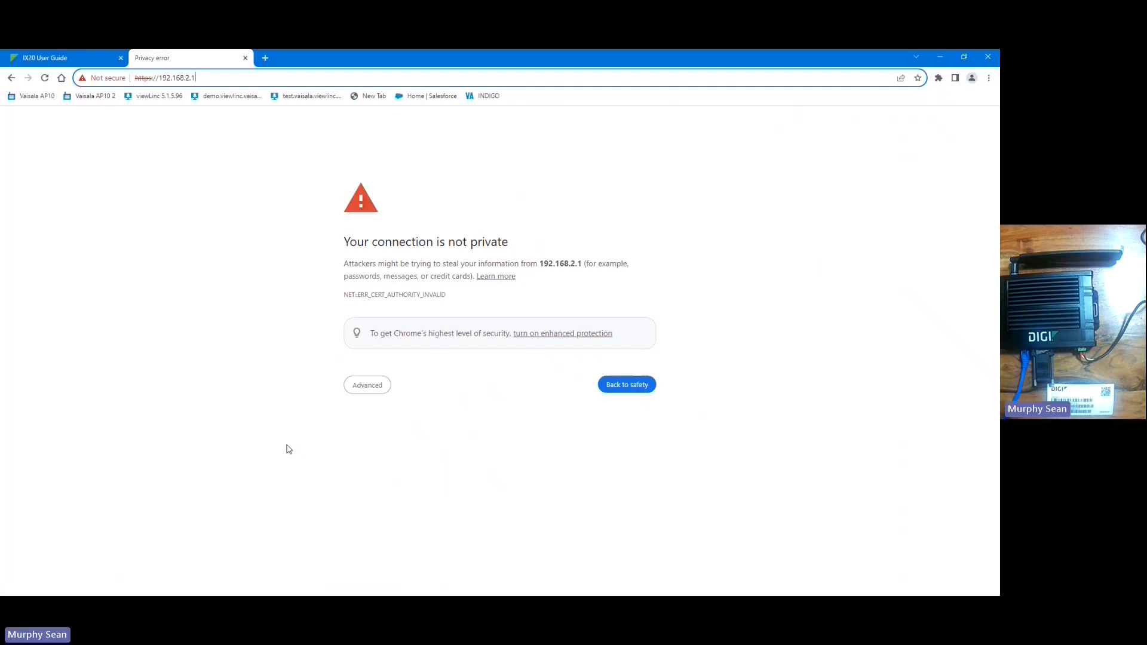
left_click(369, 387)
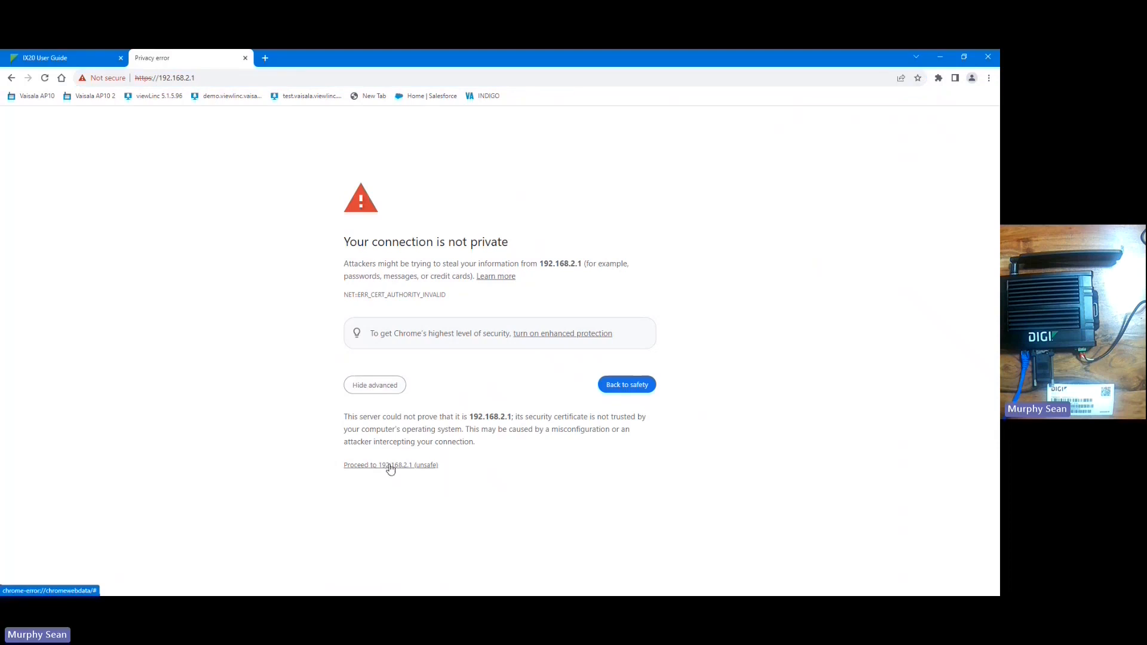
left_click(389, 465)
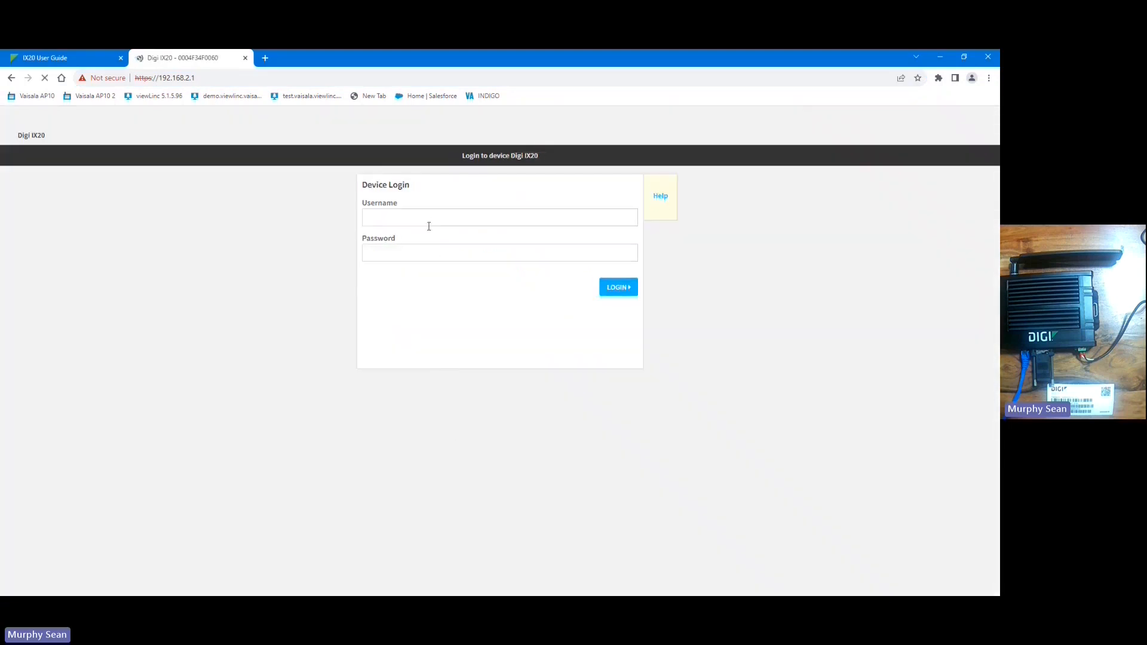
Log in to the Digi IX20 with the username admin and the device password.
left_click(429, 226)
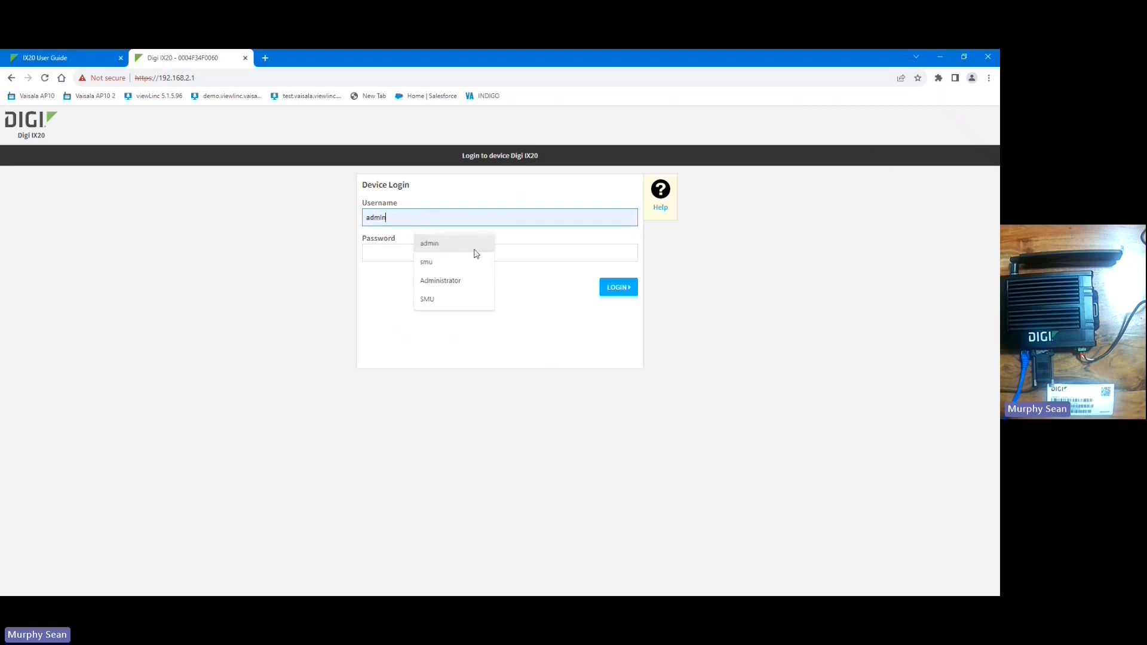
left_click(439, 246)
left_click(435, 251)
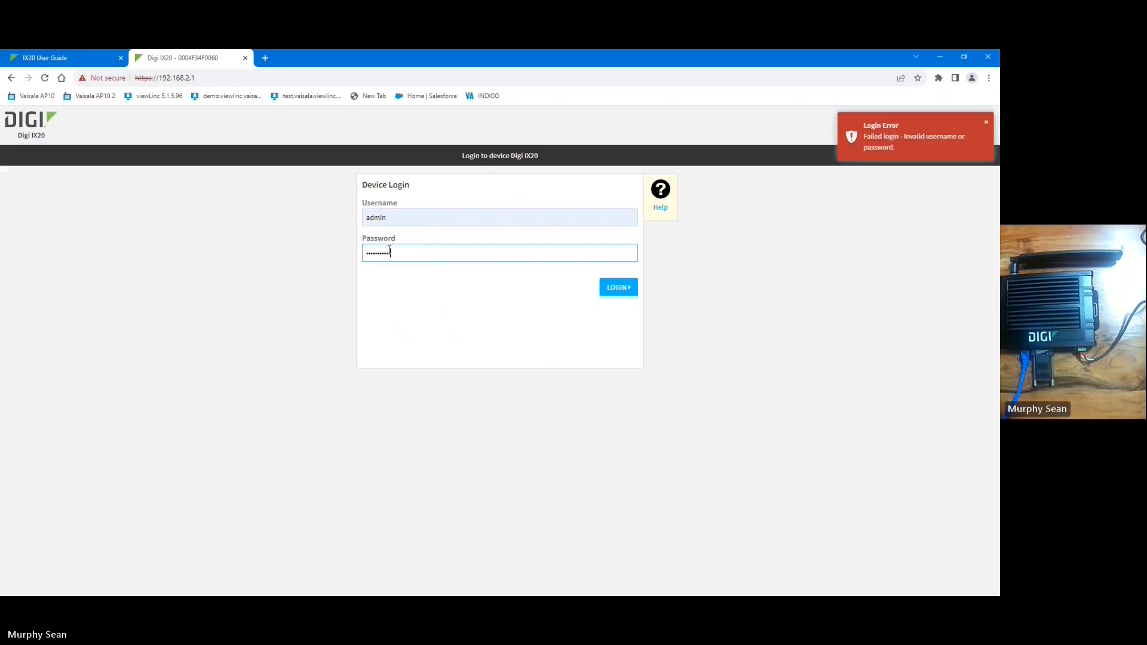
key("Return")
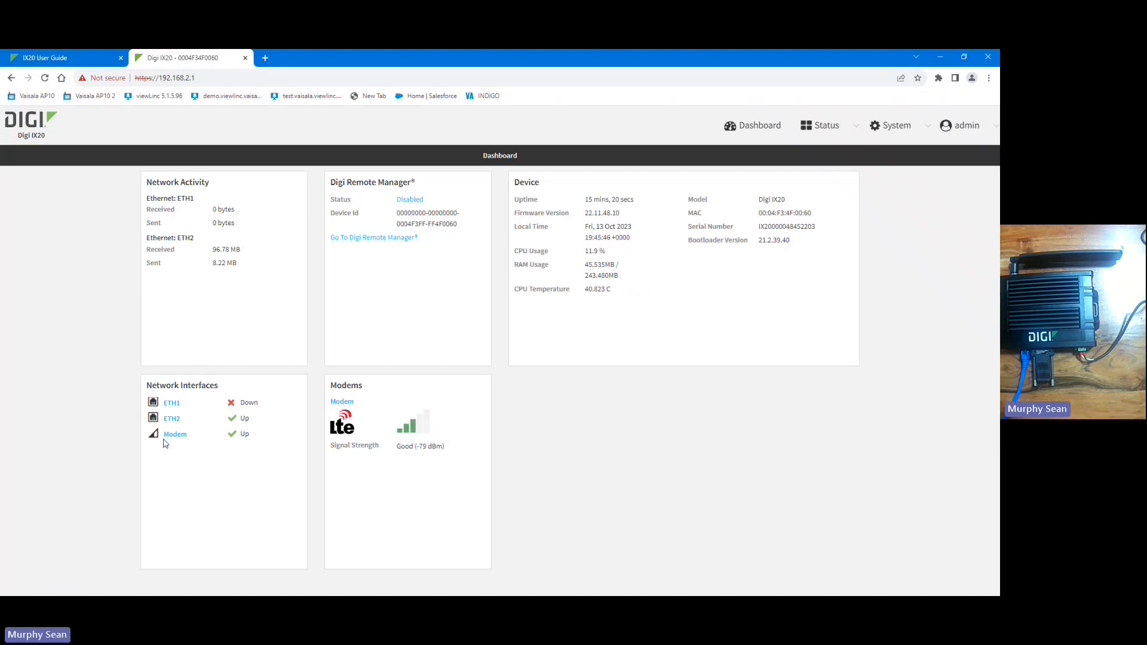
Examine the ETH2 network interface and its Ethernet device status and statistics.
left_click(173, 422)
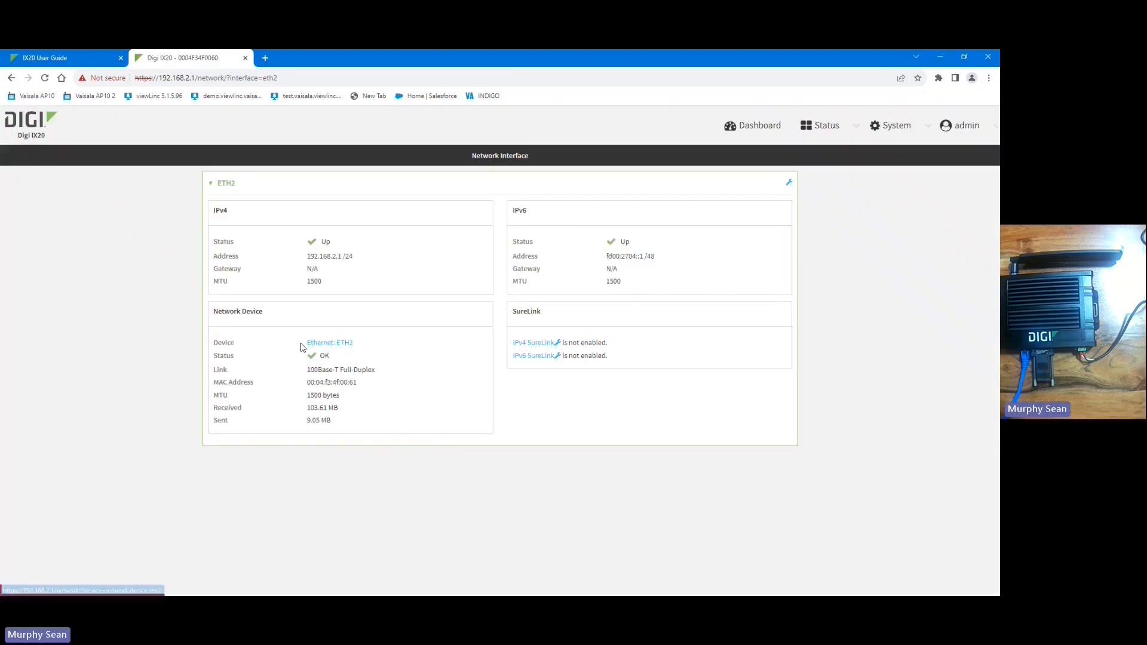
left_click(318, 345)
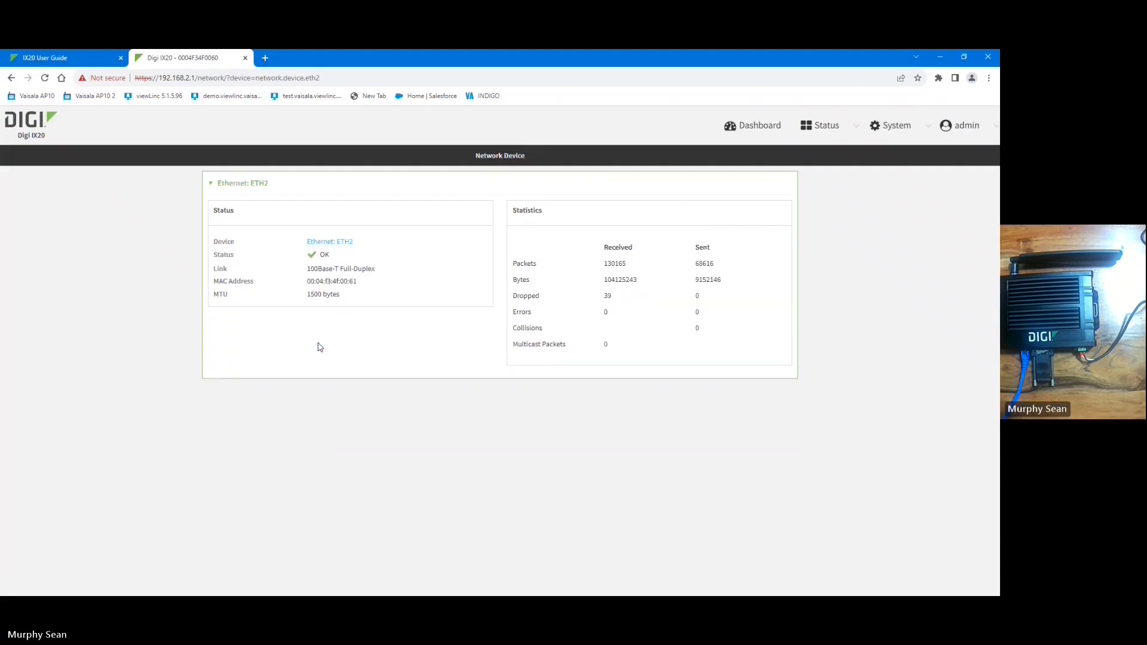
In the device configuration, set the IPv4 type of the ETH2 network interface to DHCP address.
left_click(878, 128)
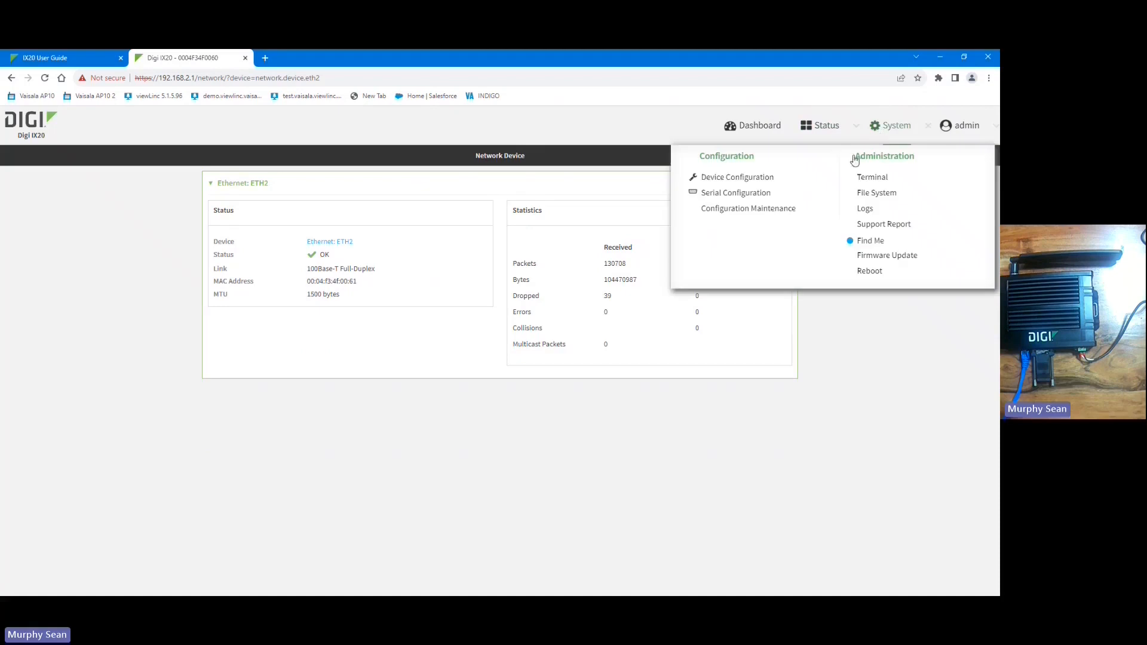
left_click(739, 179)
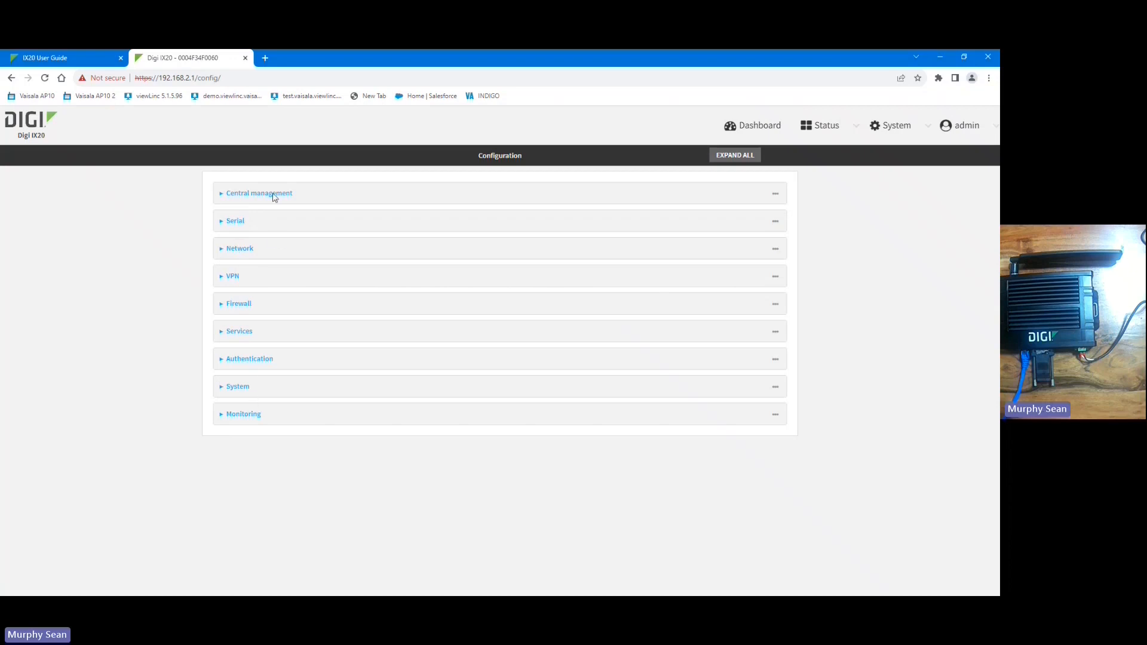
left_click(219, 257)
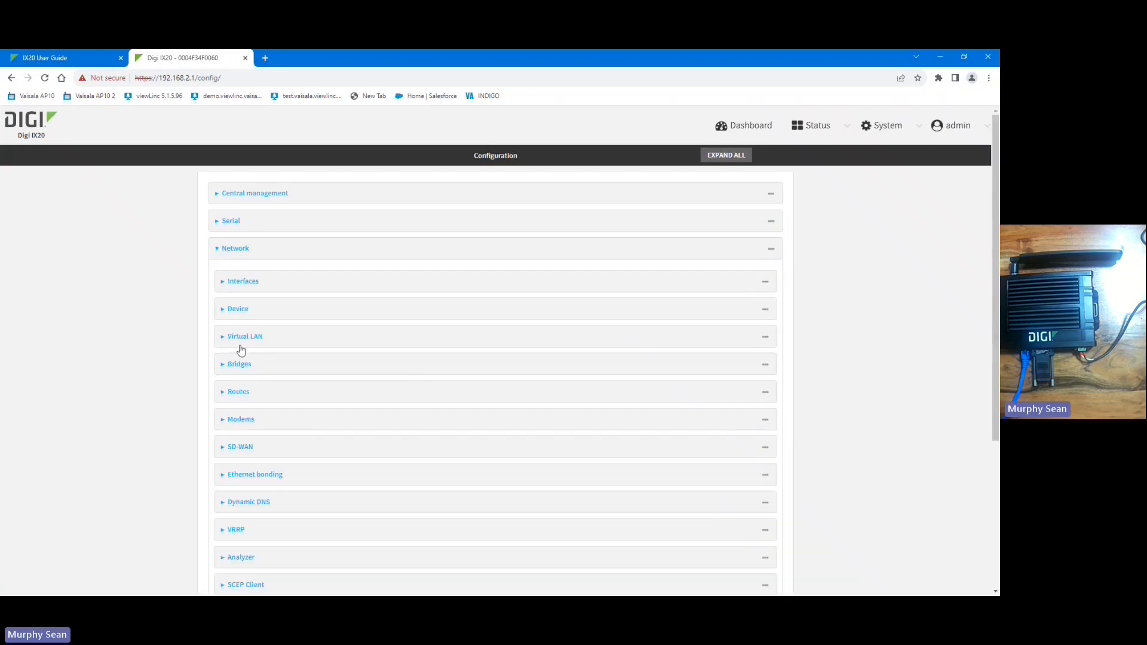
scroll(261, 448, "down", 2)
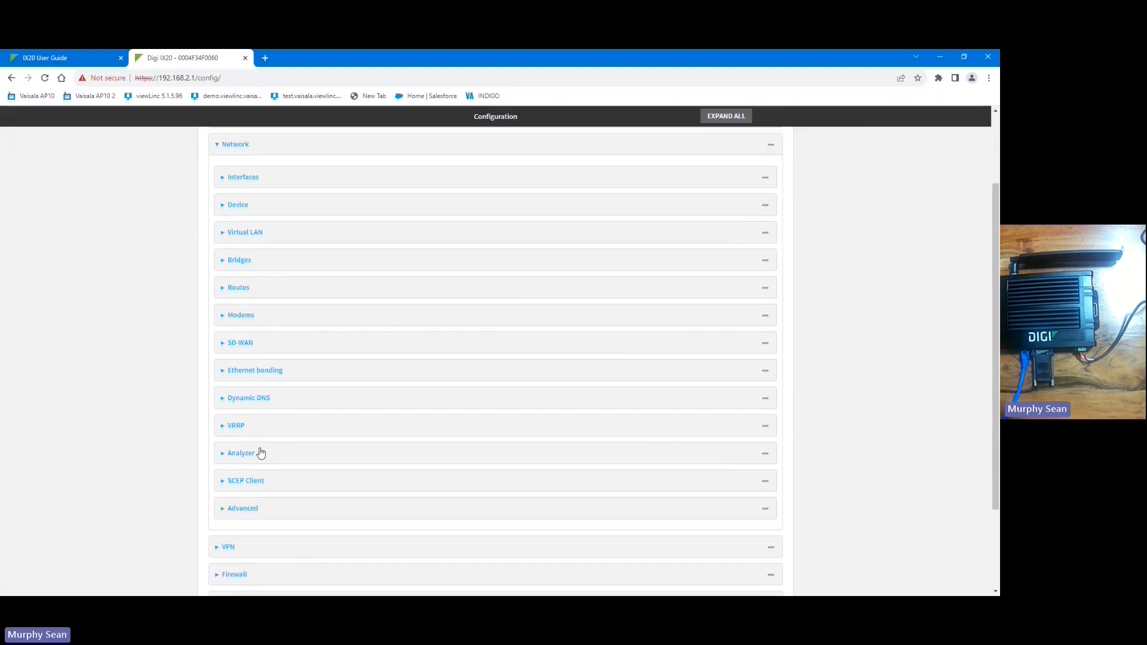
left_click(236, 179)
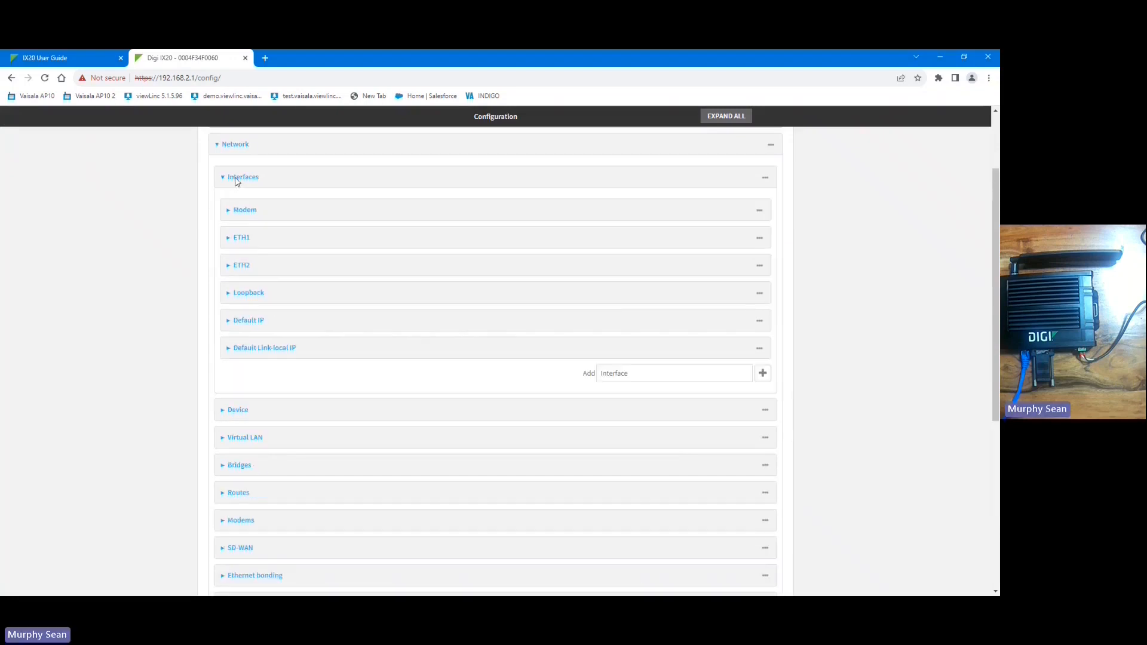
left_click(242, 267)
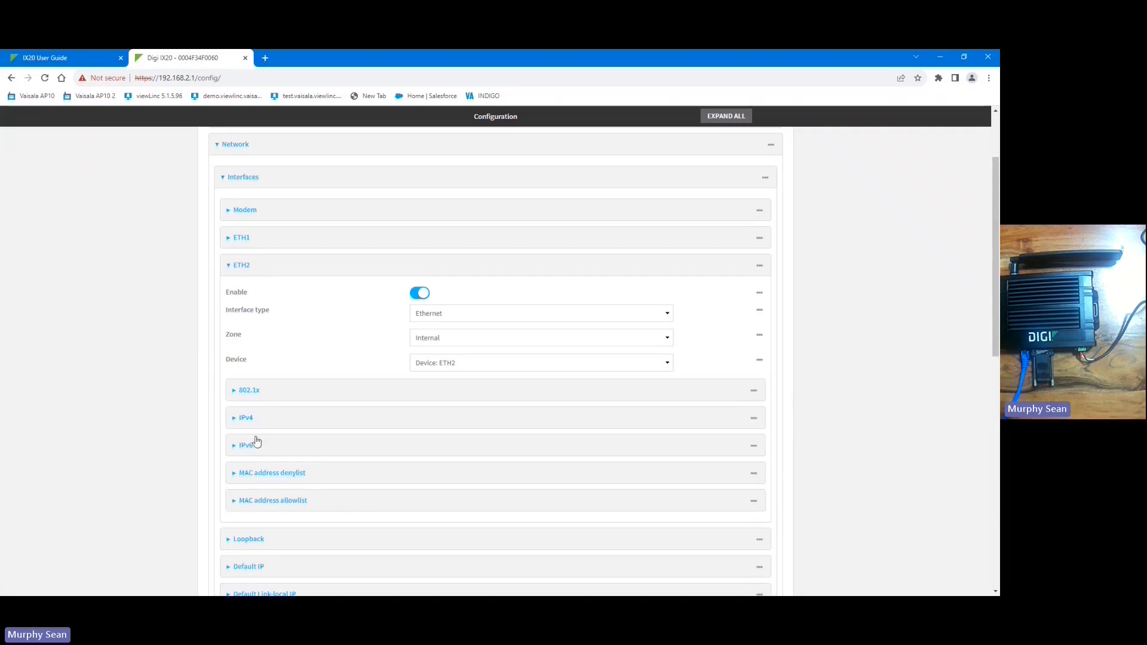
left_click(239, 419)
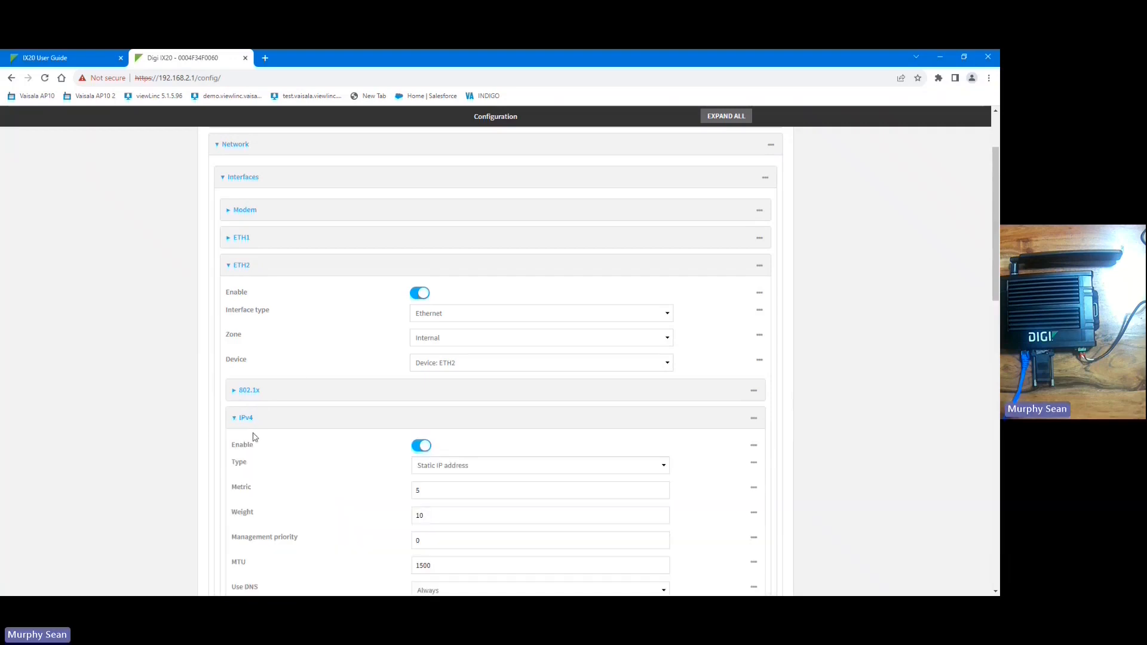
scroll(251, 425, "down", 2)
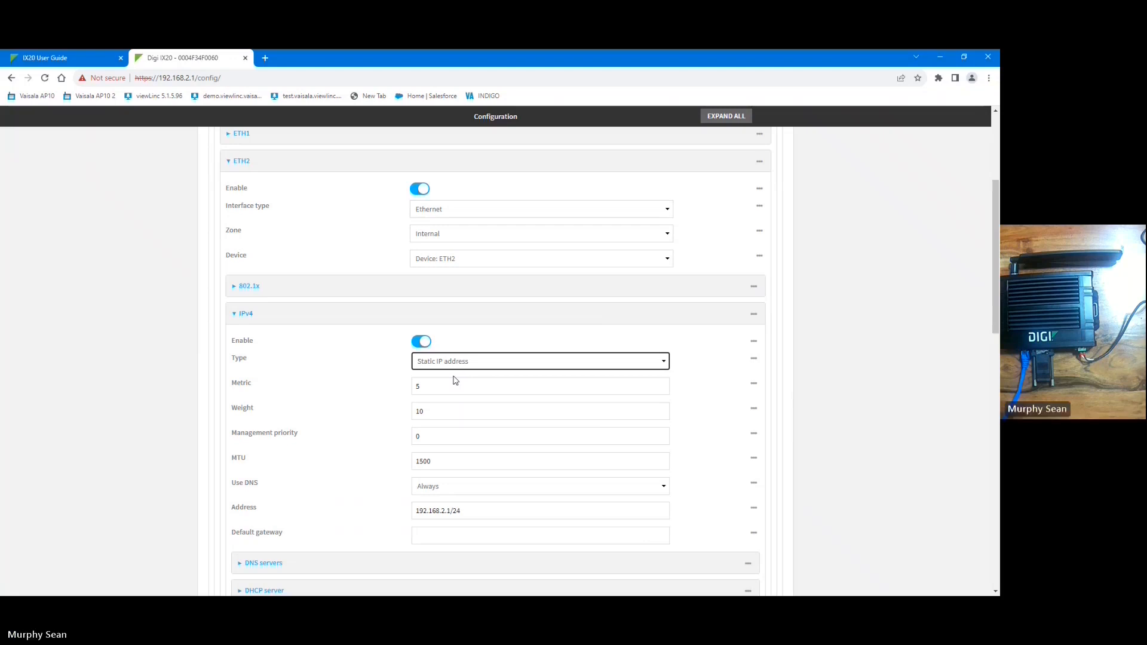
left_click(450, 388)
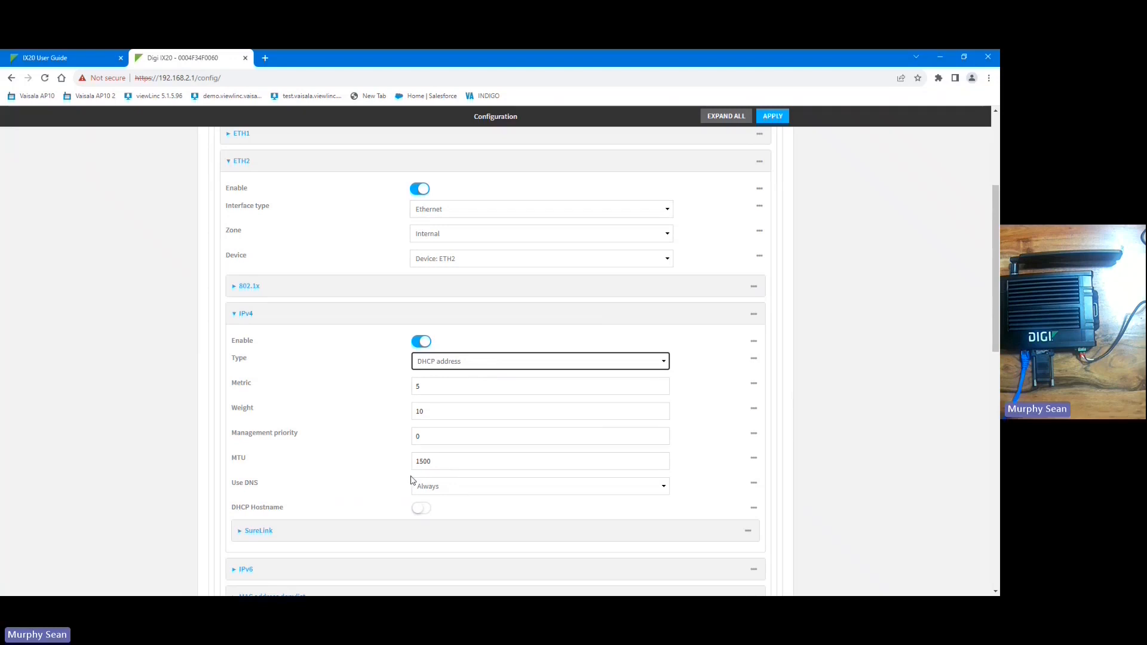
Collapse the IPv4 settings of ETH2 and apply the changed configuration to the device.
left_click(243, 318)
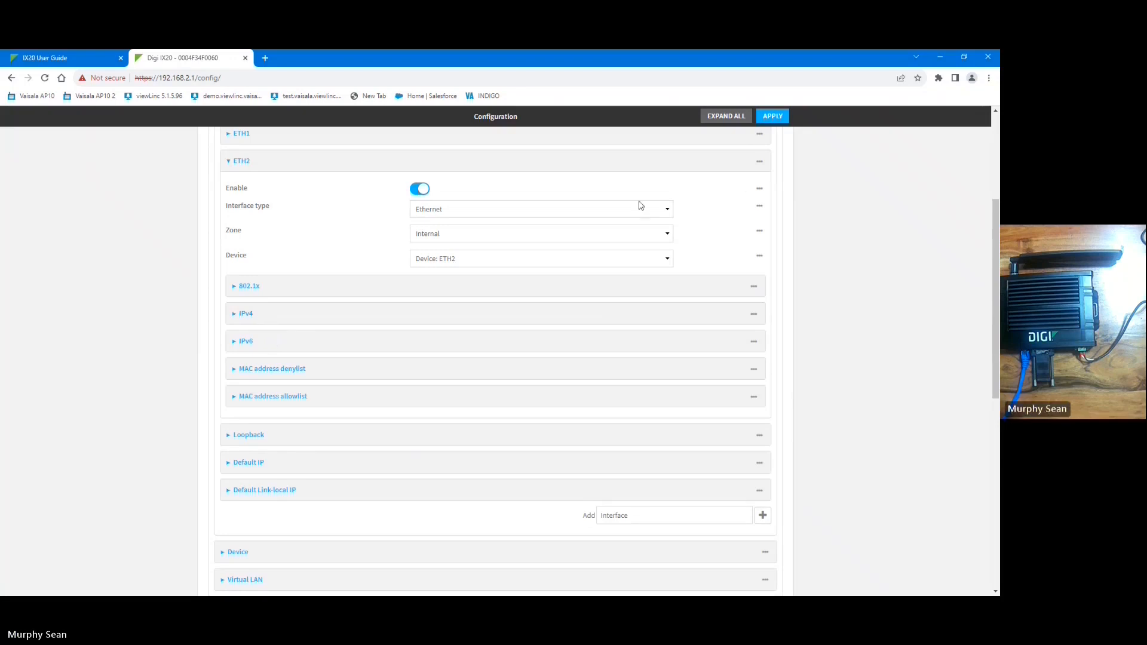
left_click(773, 116)
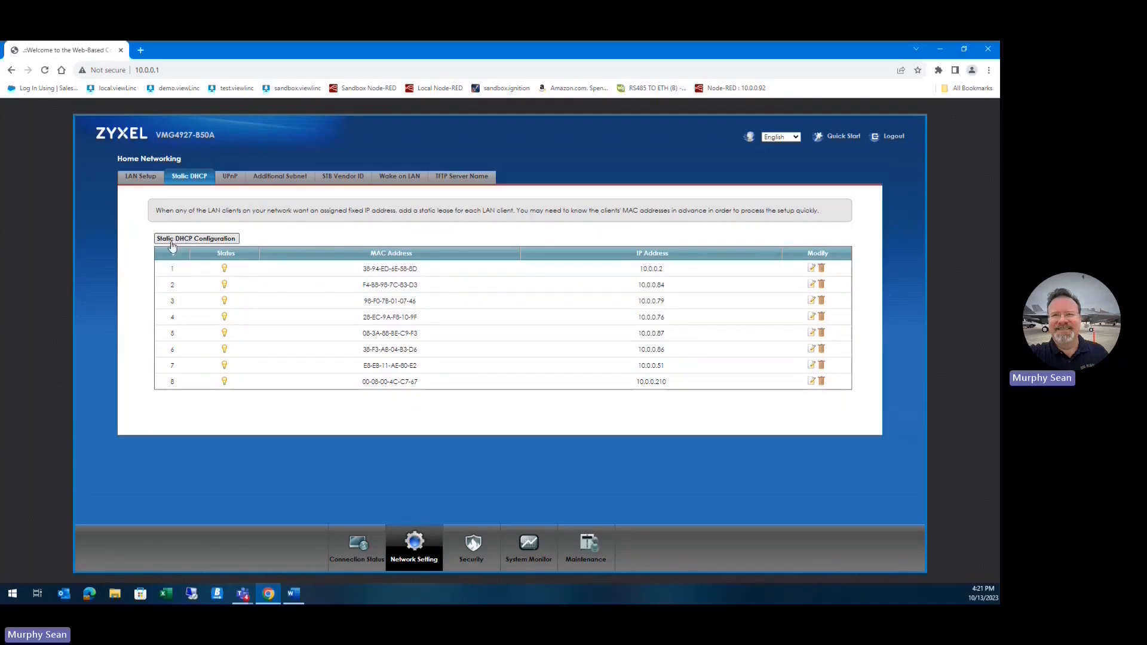
On the Zyxel router, add a static DHCP lease for the detected Digi device with the IP address 10.0.0.88.
left_click(182, 239)
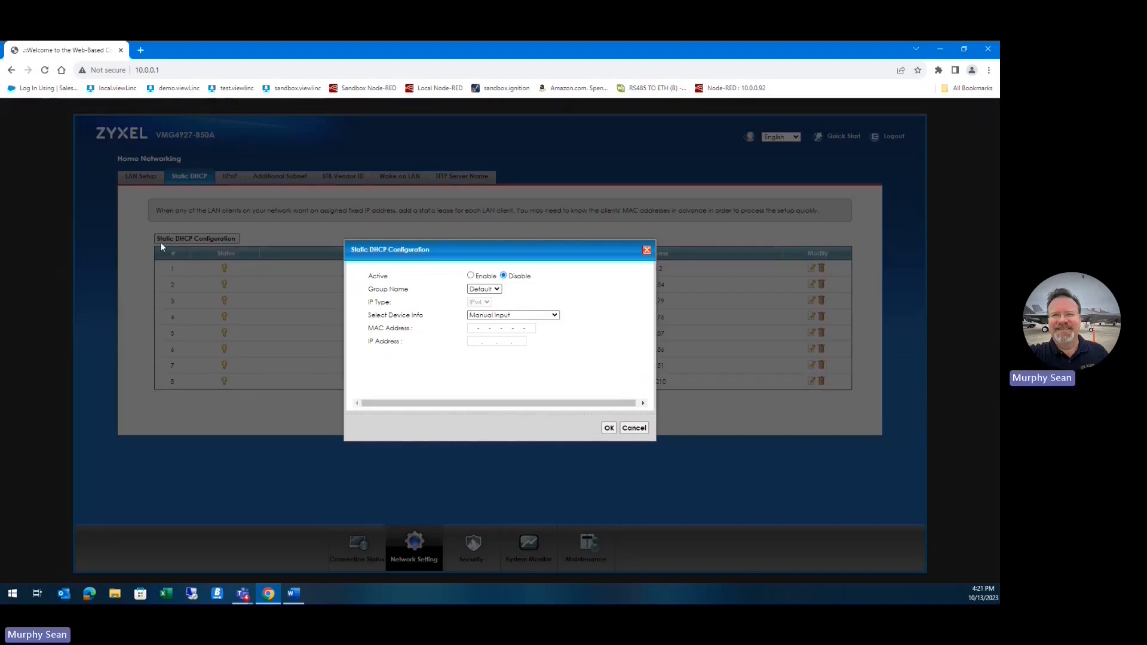
left_click(533, 316)
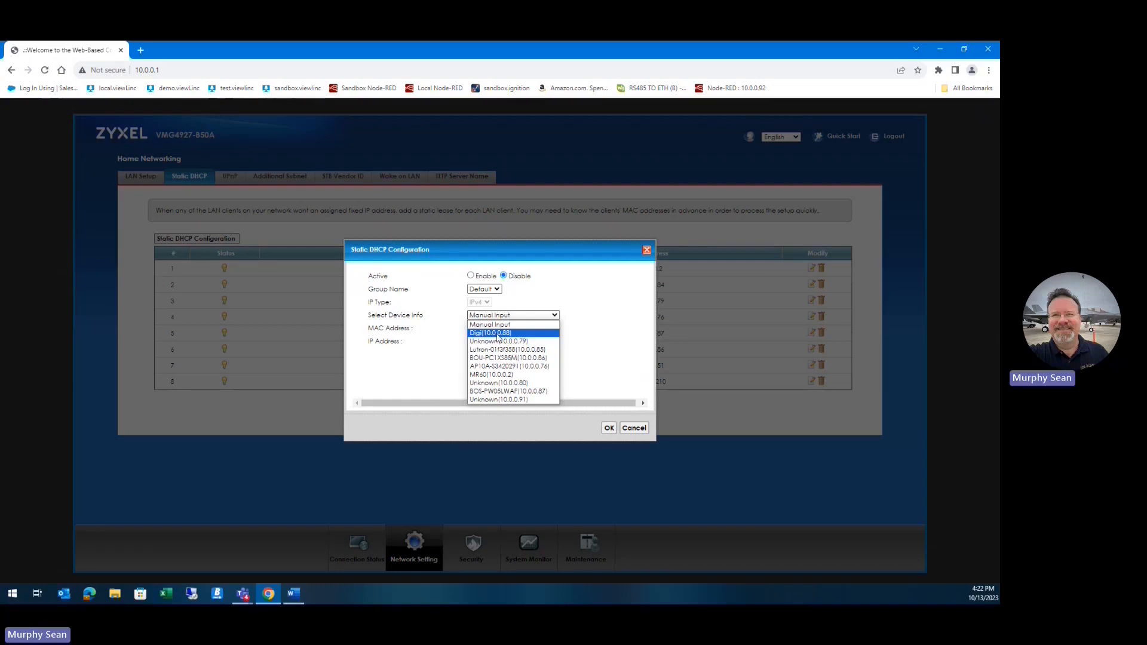
left_click(498, 334)
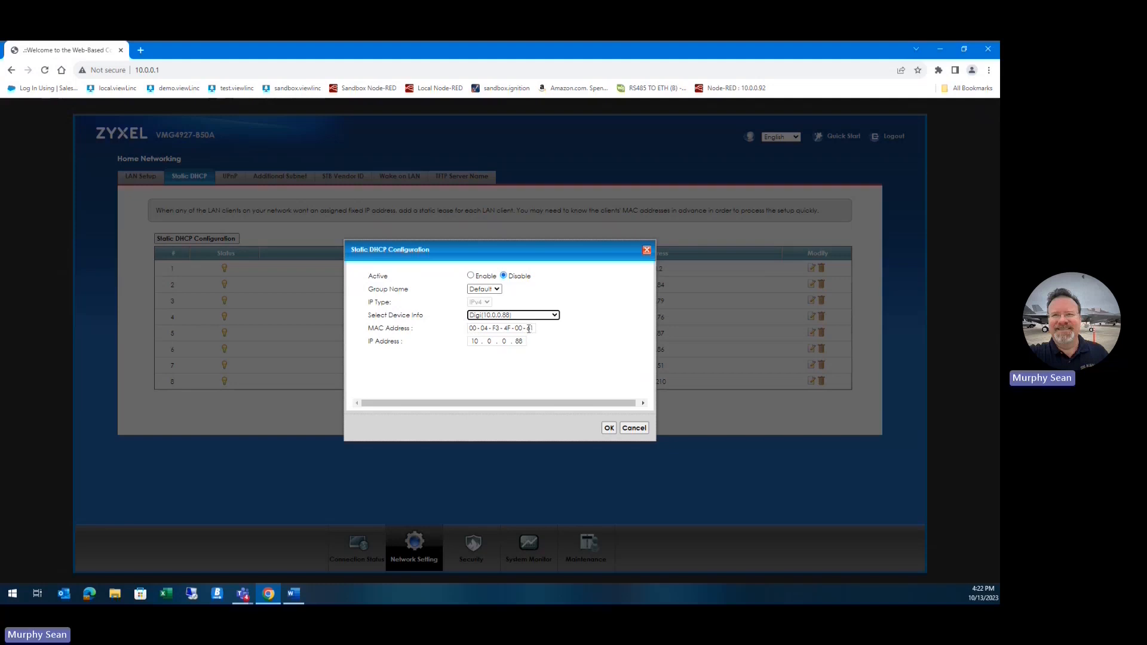
left_click_drag(534, 328, 525, 328)
left_click(542, 359)
double_click(519, 342)
left_click(606, 428)
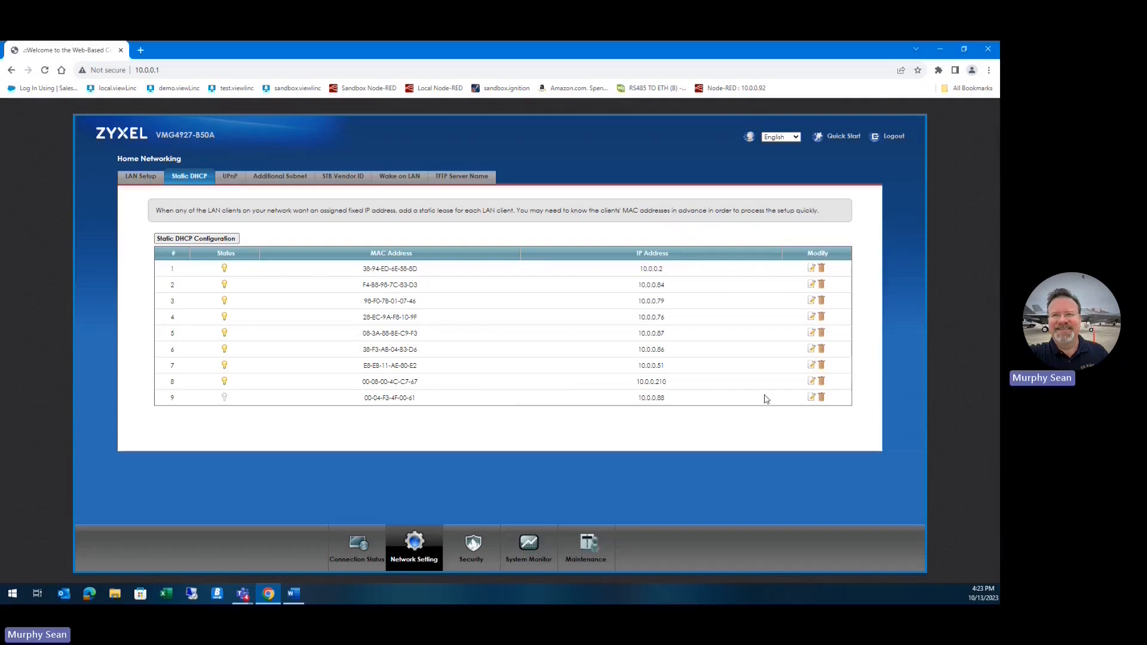
Enable the static lease for 10.0.0.88 and acknowledge the reconnect warning.
left_click(810, 398)
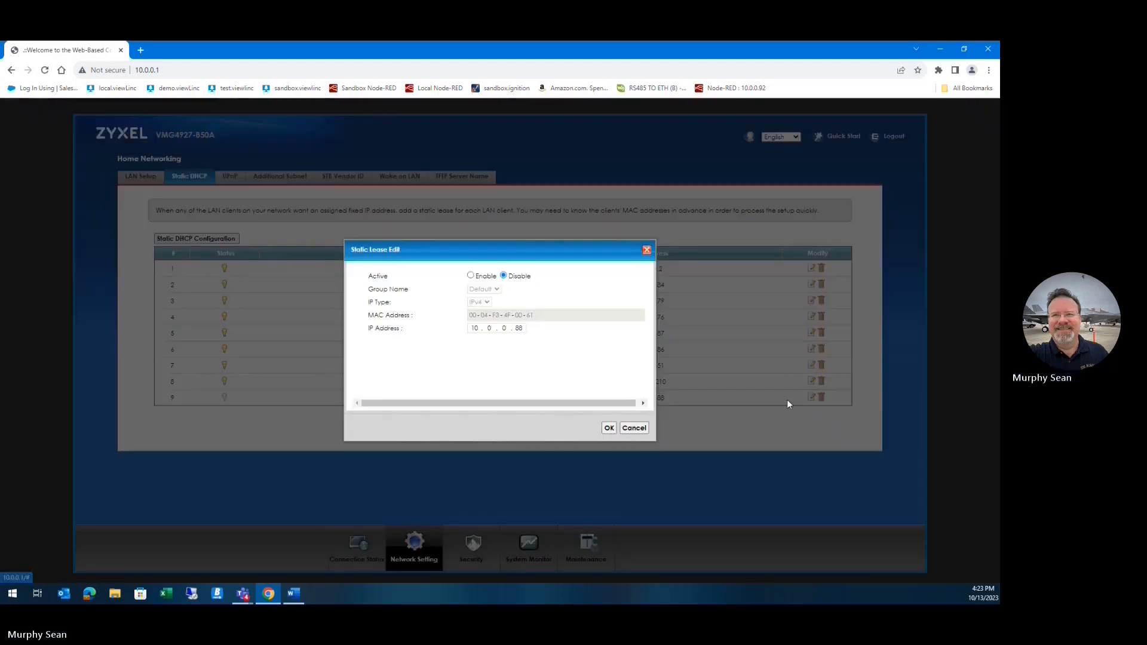
left_click(471, 277)
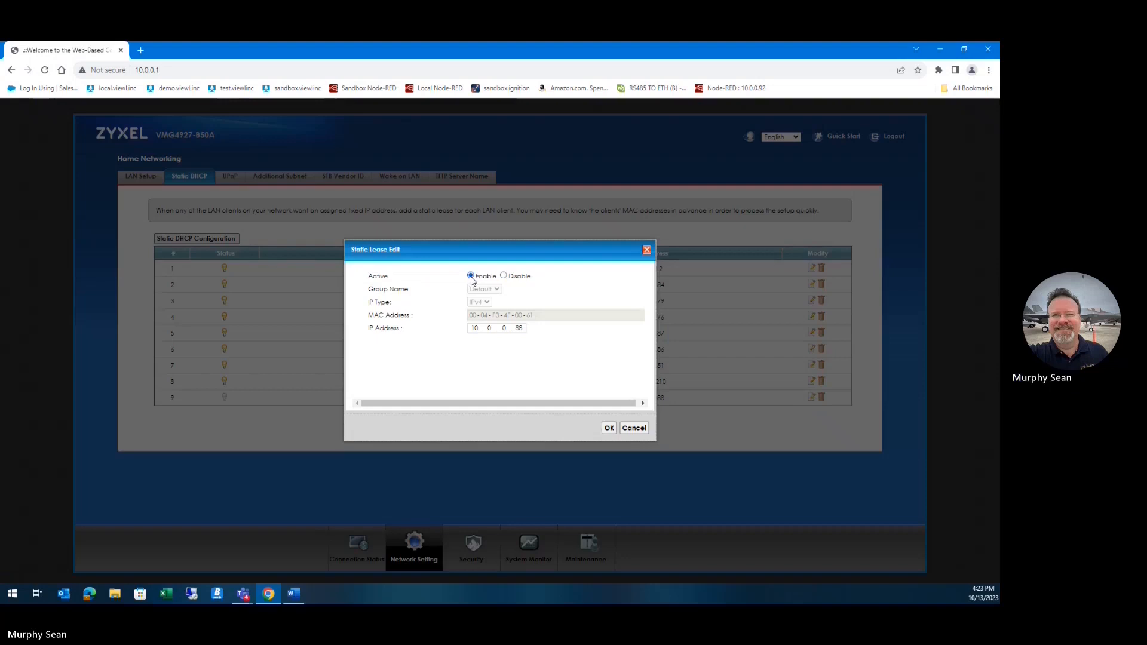
left_click(608, 429)
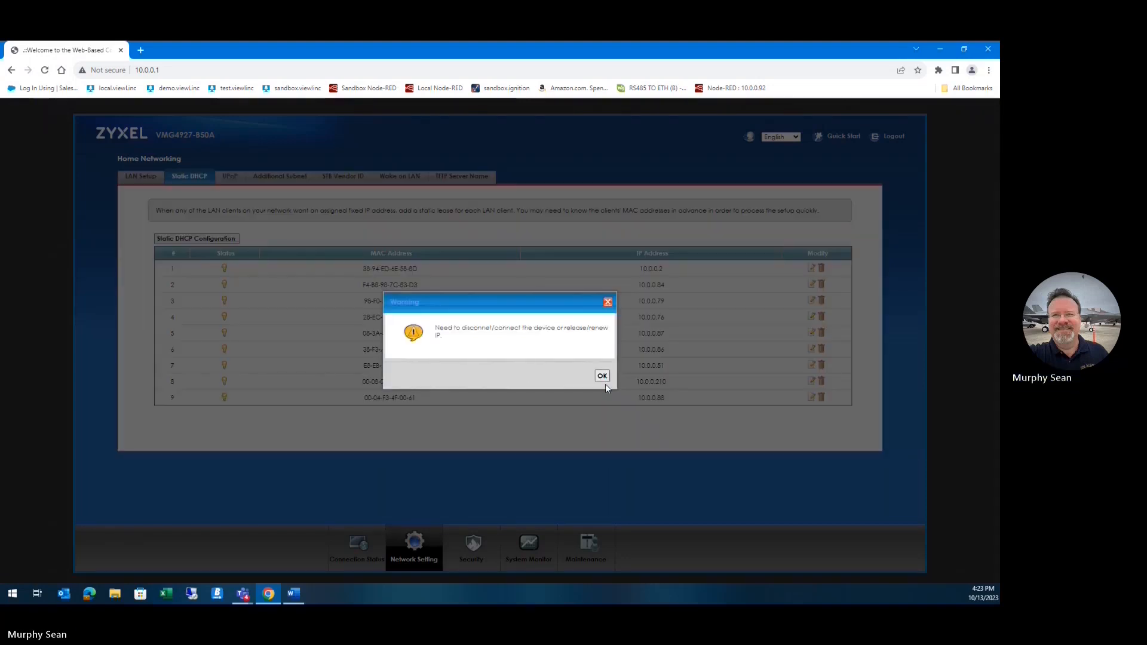
left_click(602, 376)
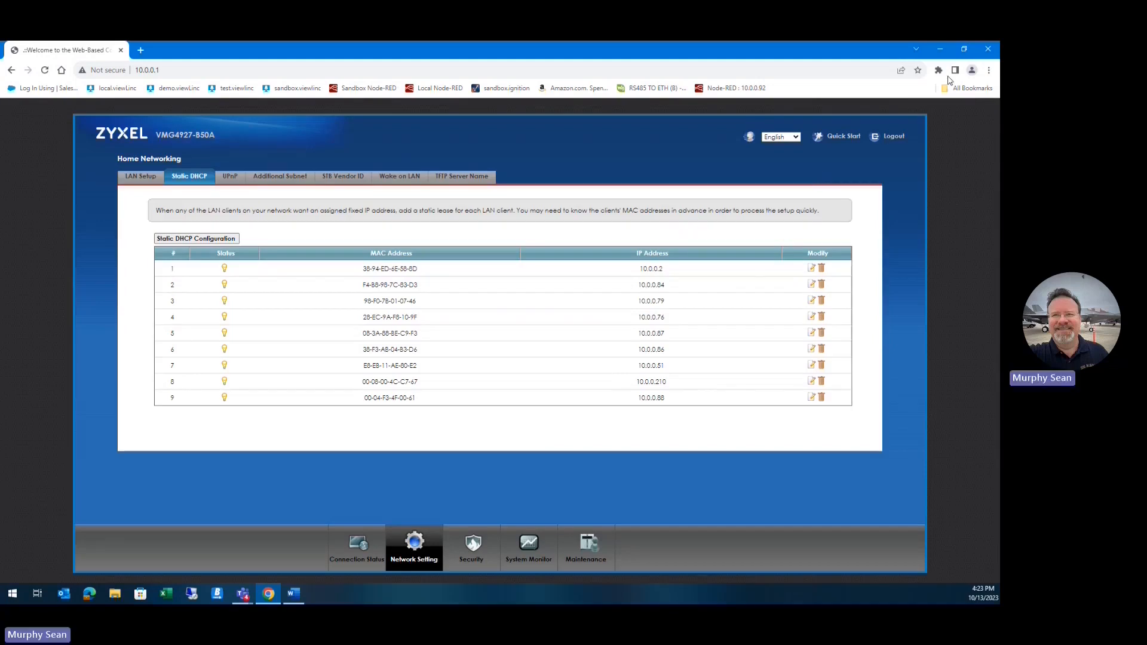
Go to 10.0.0.88 in the browser and proceed past the privacy warning to the device login.
key("ctrl+l")
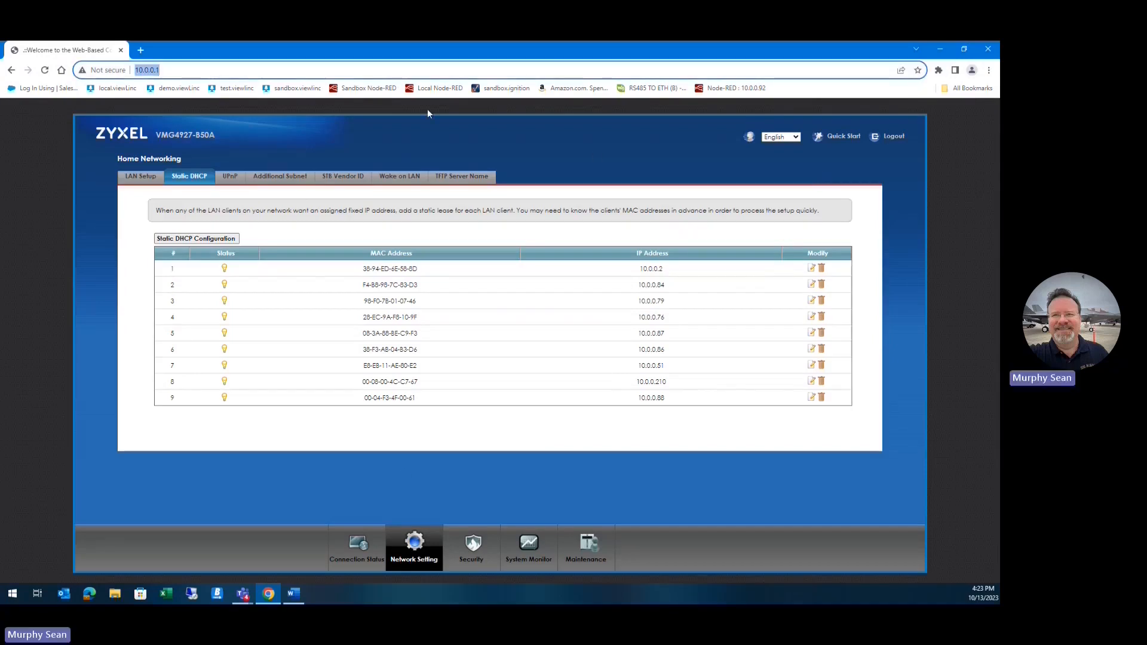
type("10.")
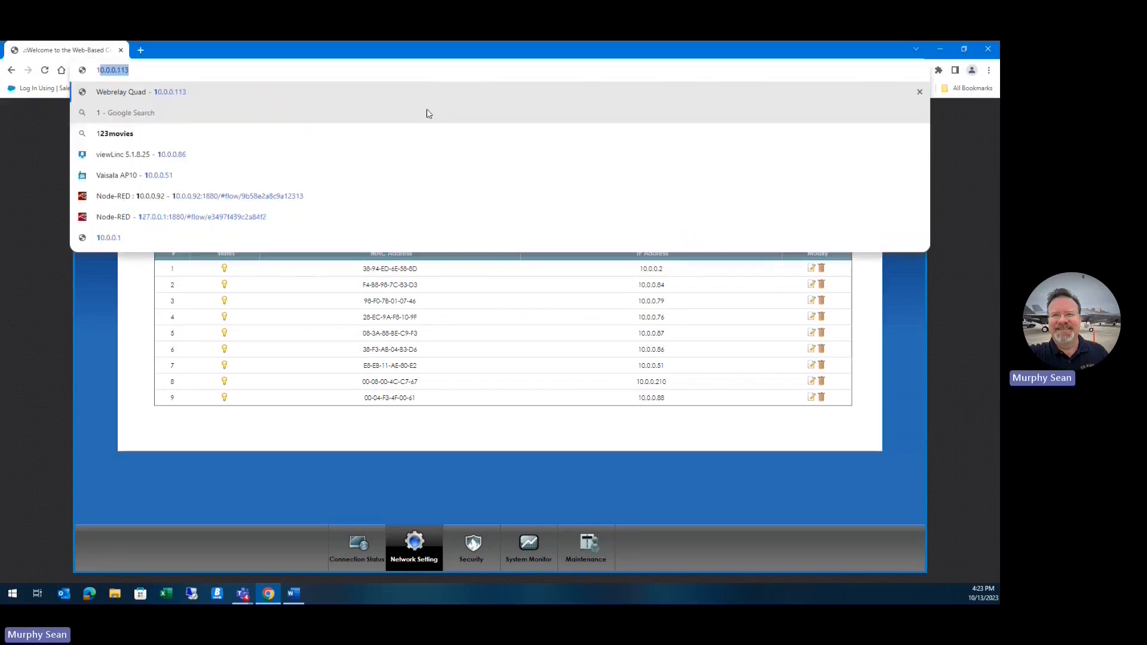
type("0.")
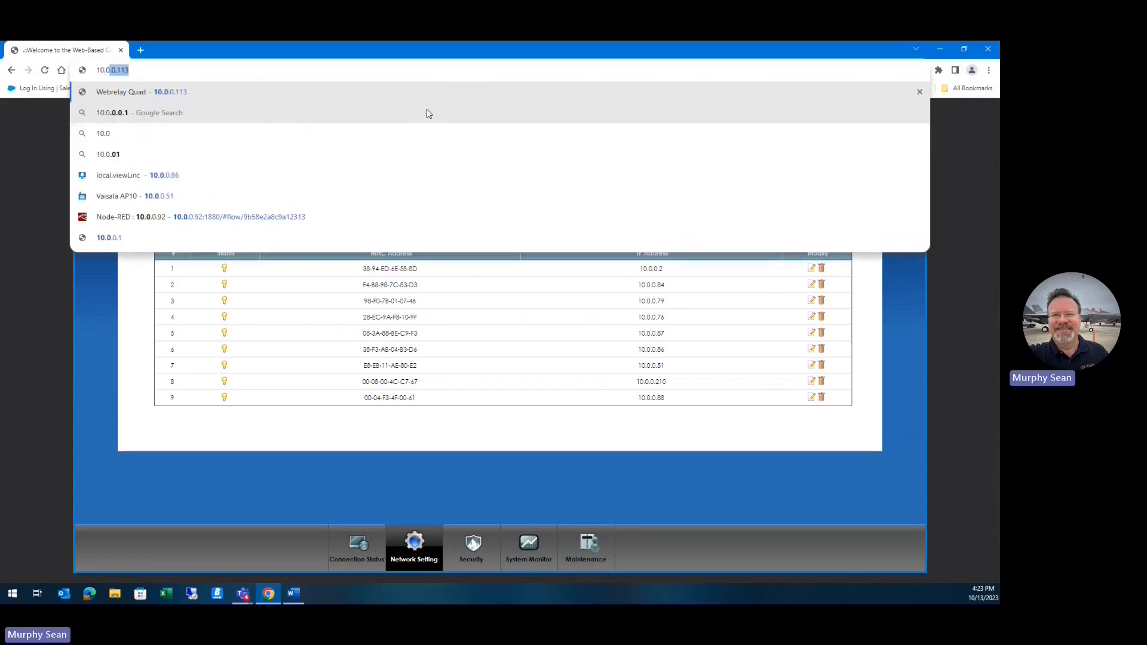
type("0.")
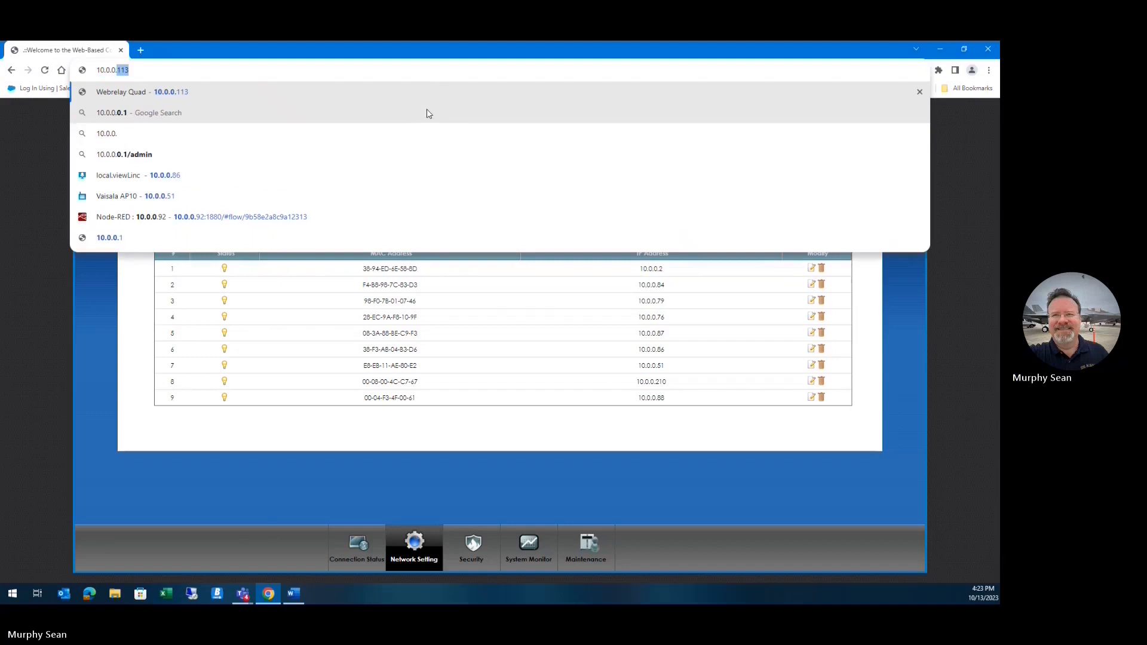
type("88")
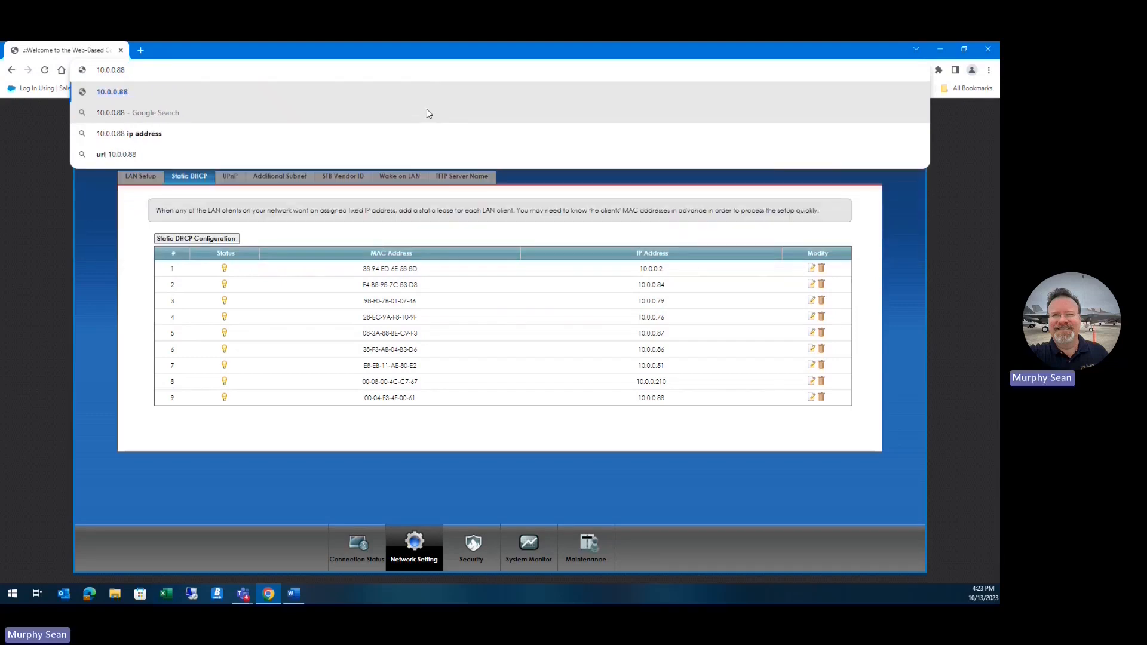
key("Return")
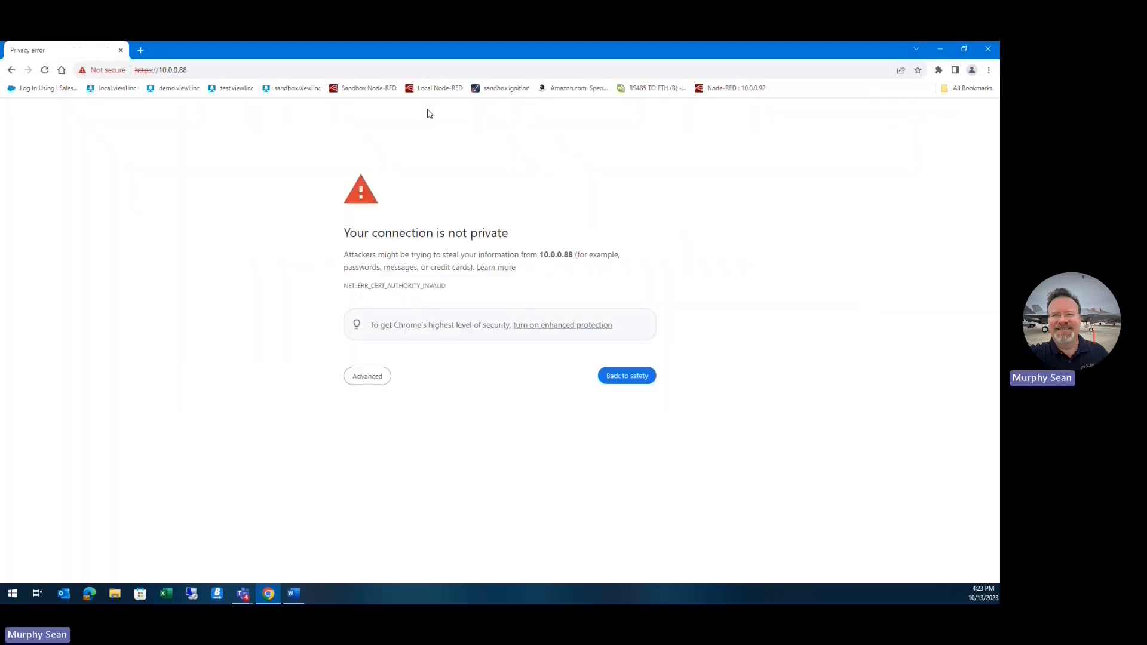
left_click(371, 377)
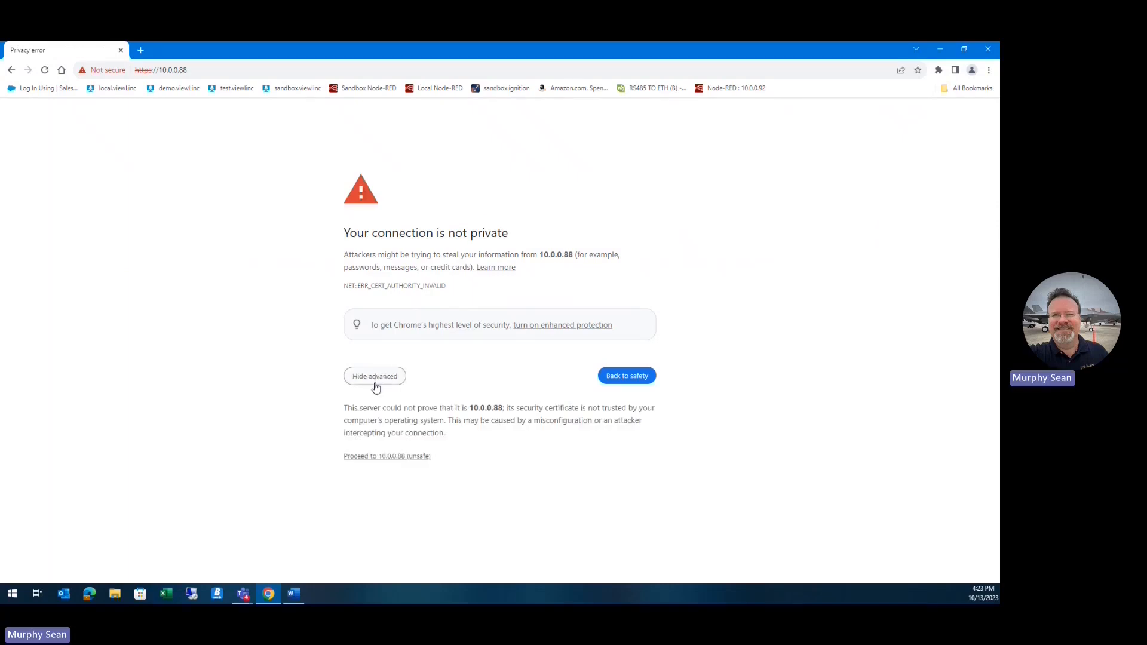
left_click(385, 456)
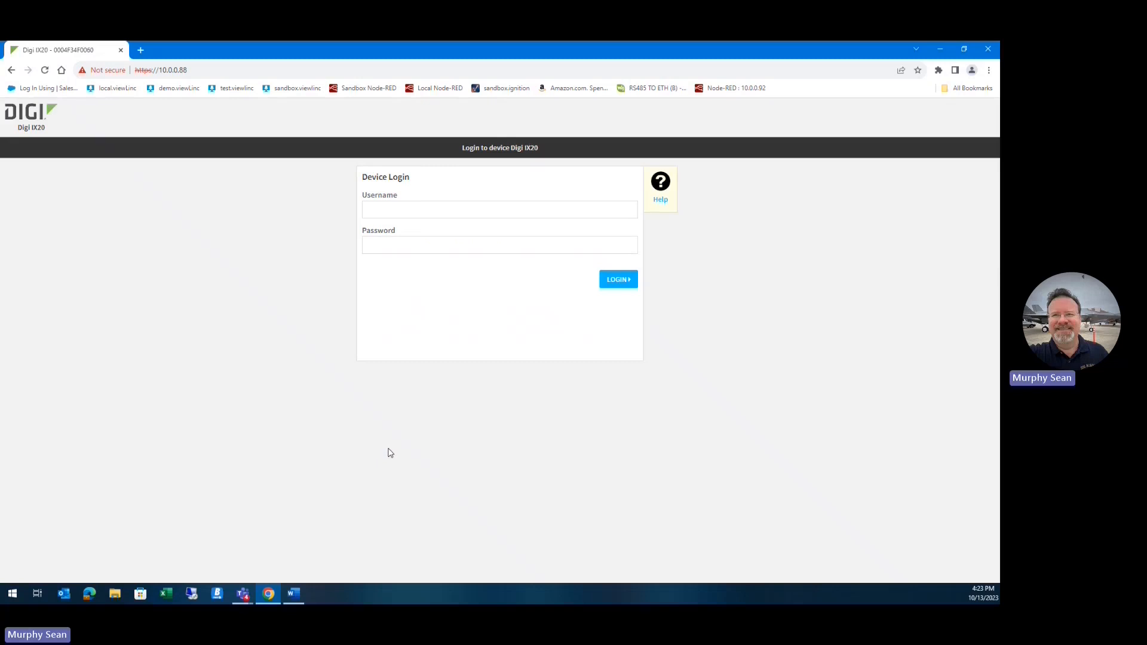
Log in to the Digi IX20 through its device login form.
left_click(430, 210)
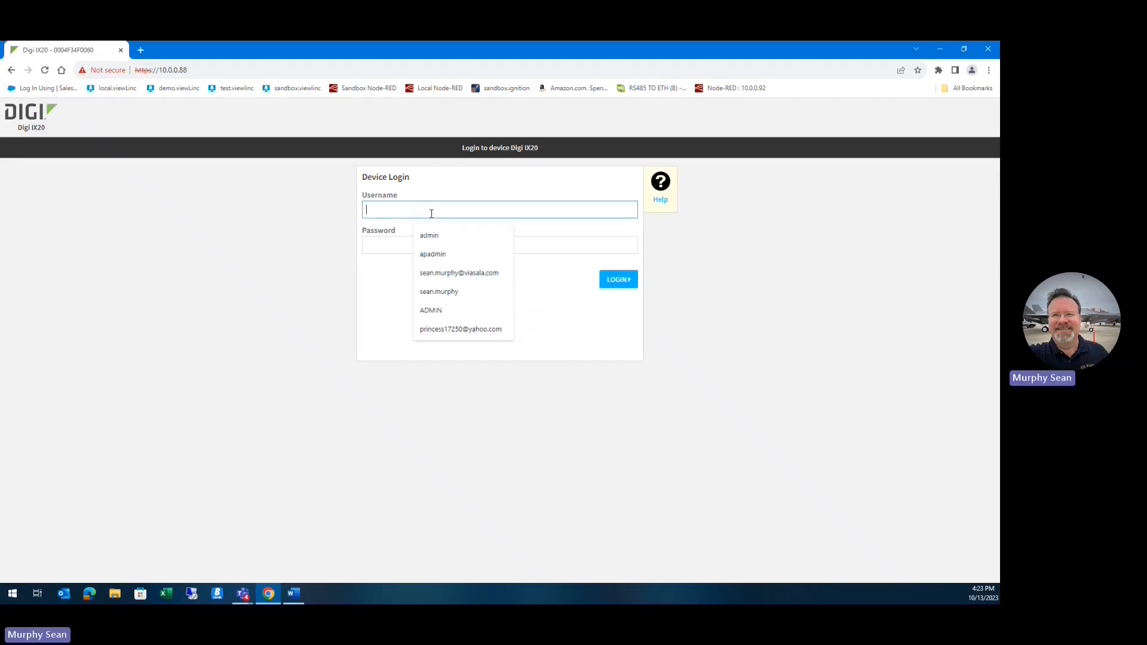
left_click(376, 243)
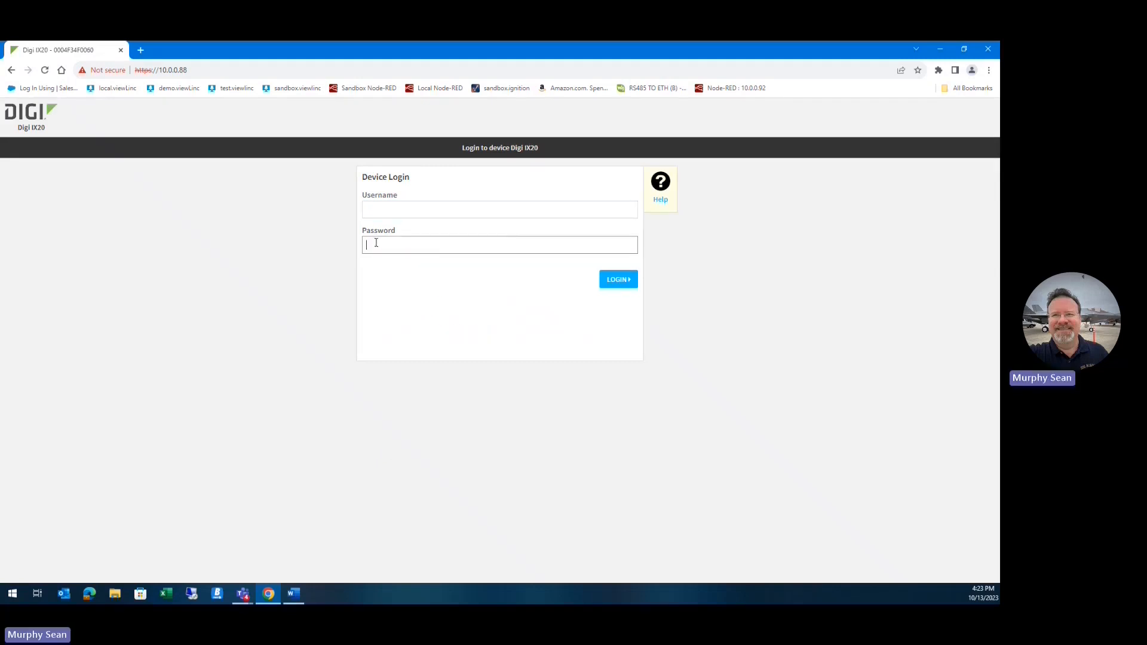